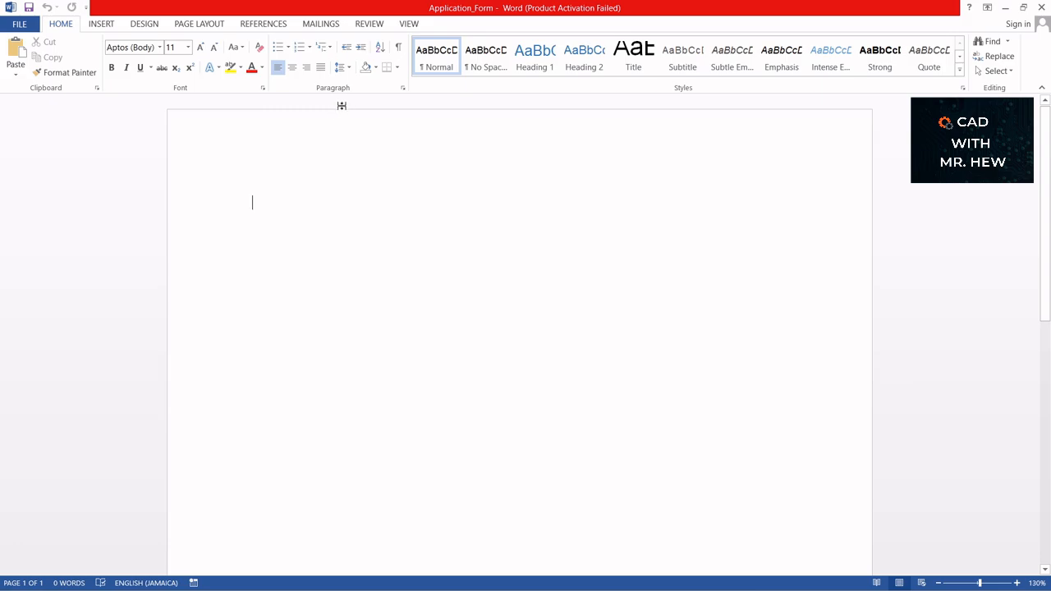
- Insert the Application_Form file-name field into the page header, then close header editing
{"action": "double_click", "coordinate": [277, 188]}
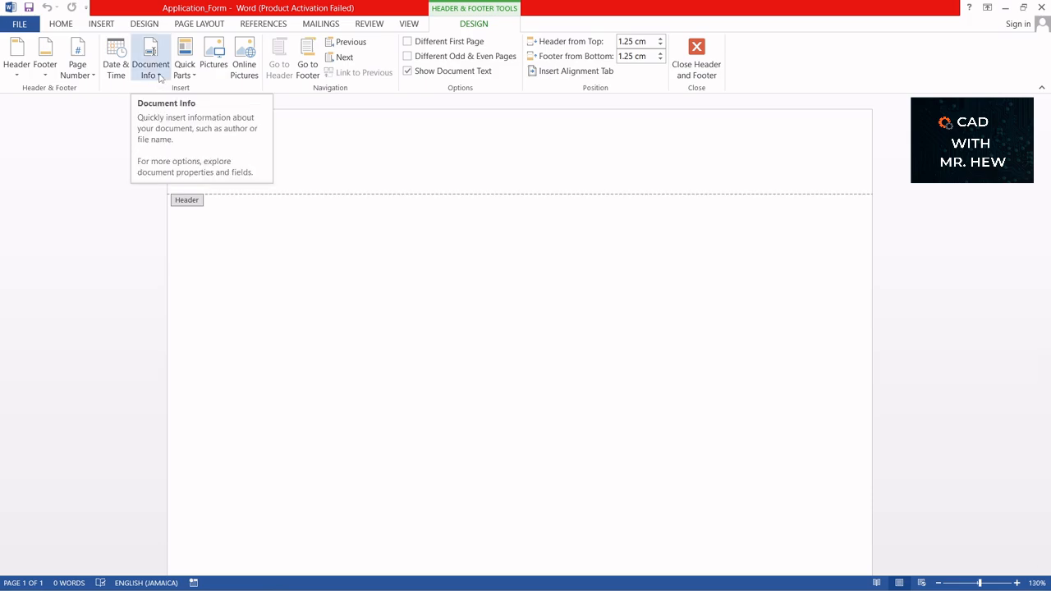
{"action": "left_click", "coordinate": [161, 76]}
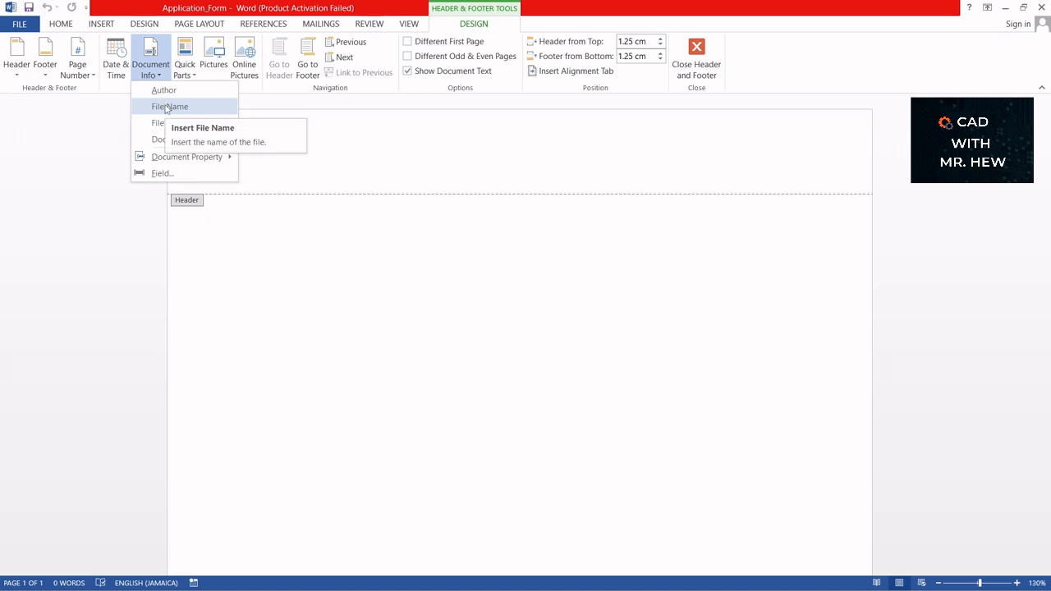
{"action": "left_click", "coordinate": [166, 108]}
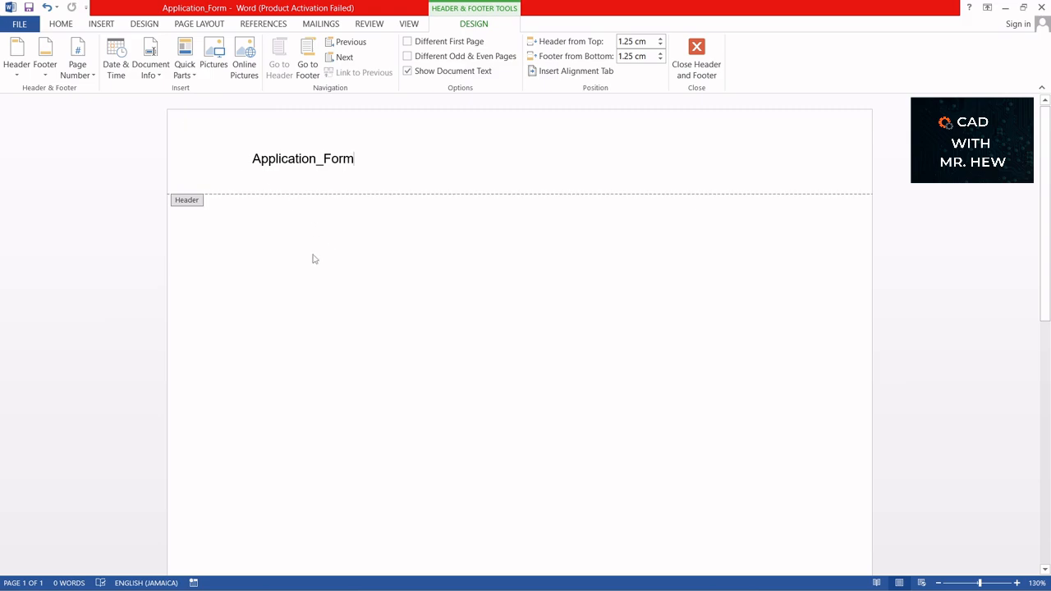
{"action": "left_click", "coordinate": [697, 49]}
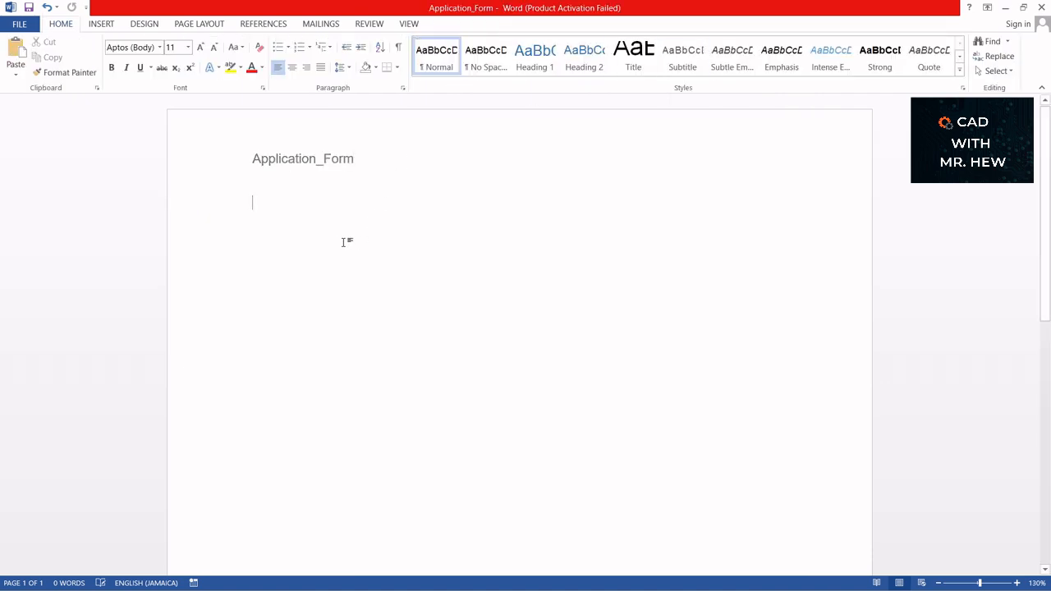
- Type 'Application Form' and 'For external applications only' on two new lines and select both
{"action": "key", "text": "Return"}
{"action": "type", "text": "Appli"}
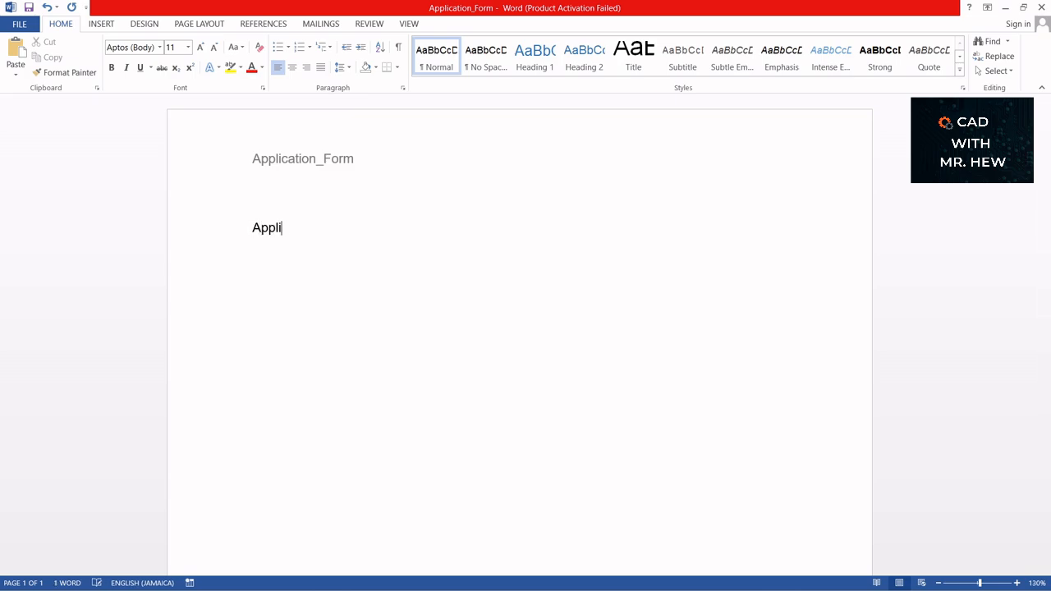
{"action": "type", "text": "cation Form"}
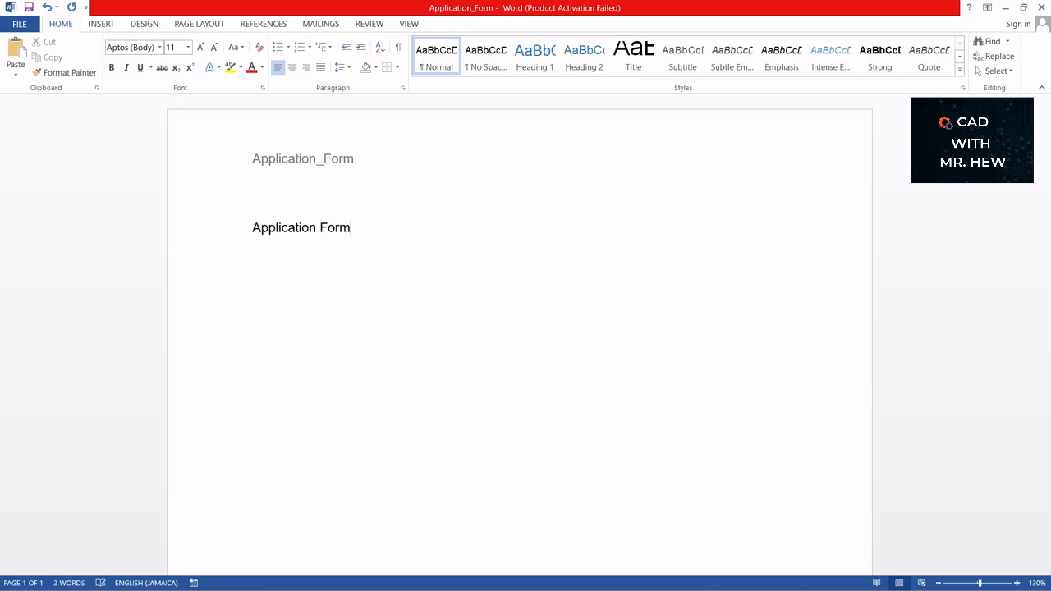
{"action": "key", "text": "Return"}
{"action": "type", "text": "For external appl"}
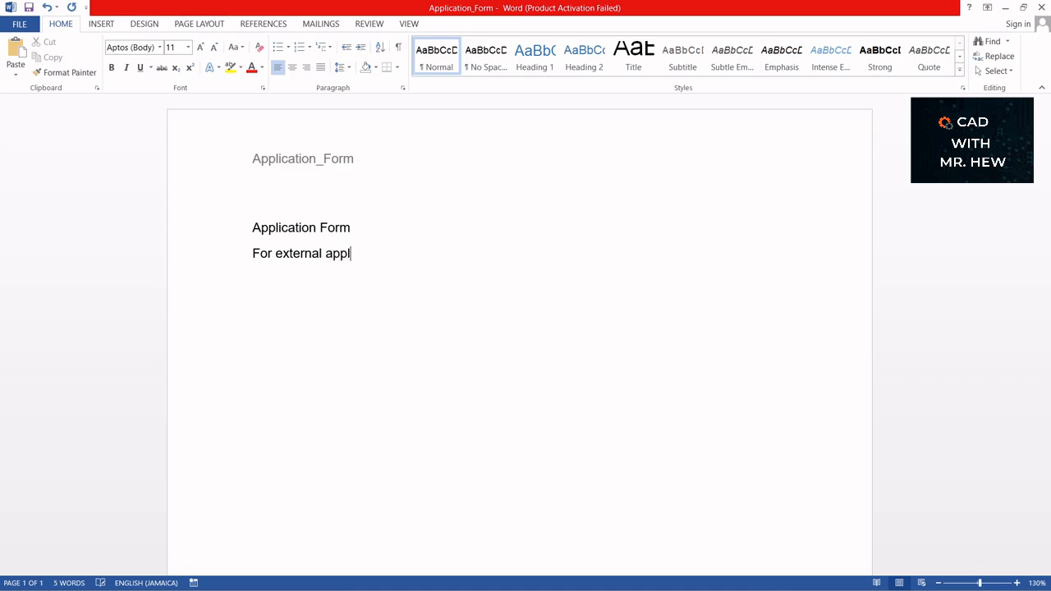
{"action": "type", "text": "ications only"}
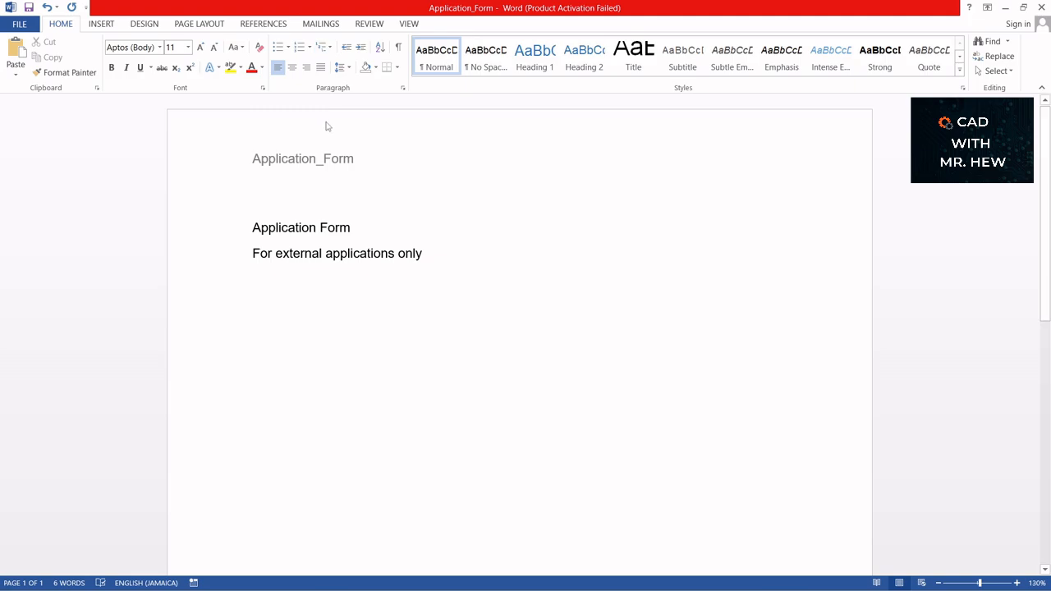
{"action": "left_click_drag", "start_coordinate": [252, 228], "coordinate": [422, 254]}
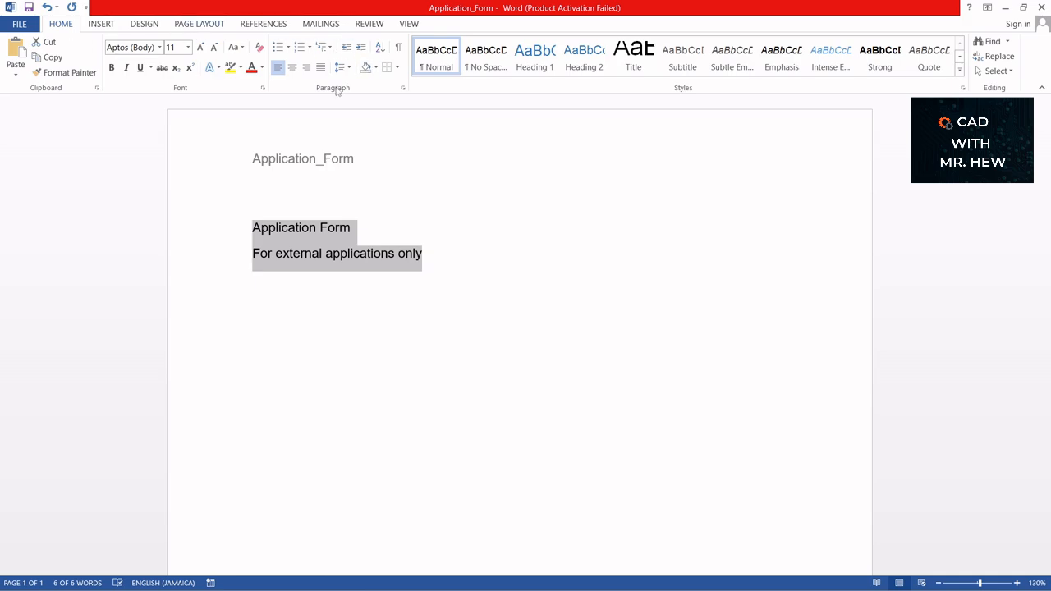
- Centre both lines, set their paragraph spacing after to 0 pt, and select the title
{"action": "left_click", "coordinate": [294, 69]}
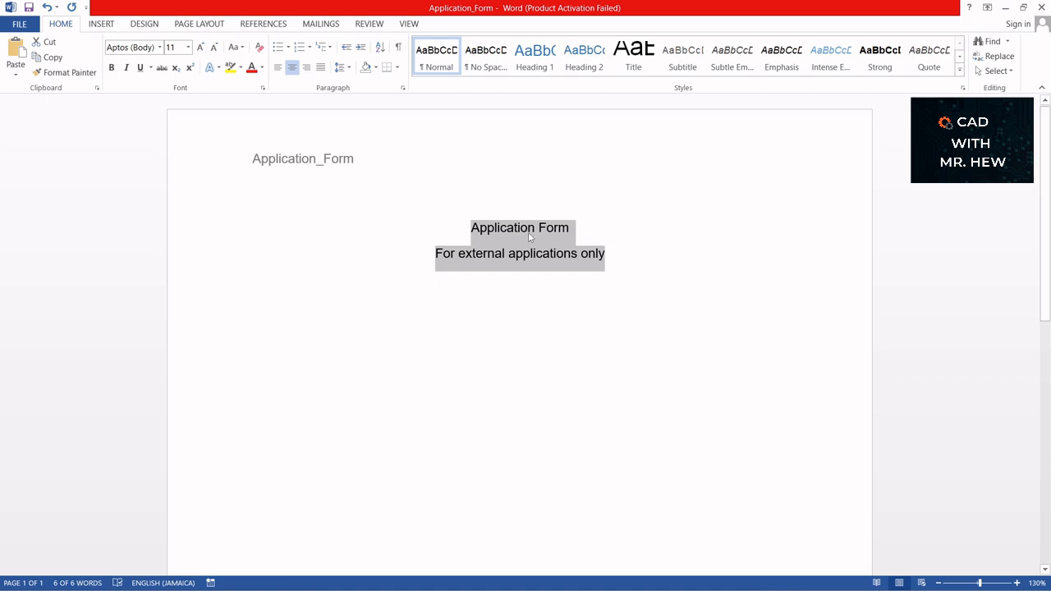
{"action": "key", "text": "alt+p"}
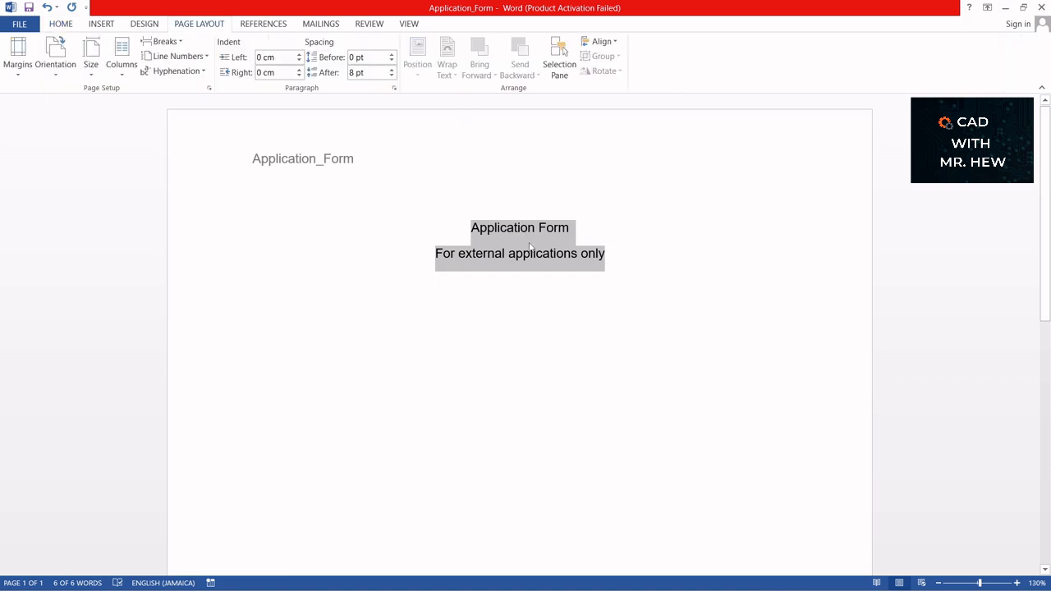
{"action": "right_click", "coordinate": [532, 245]}
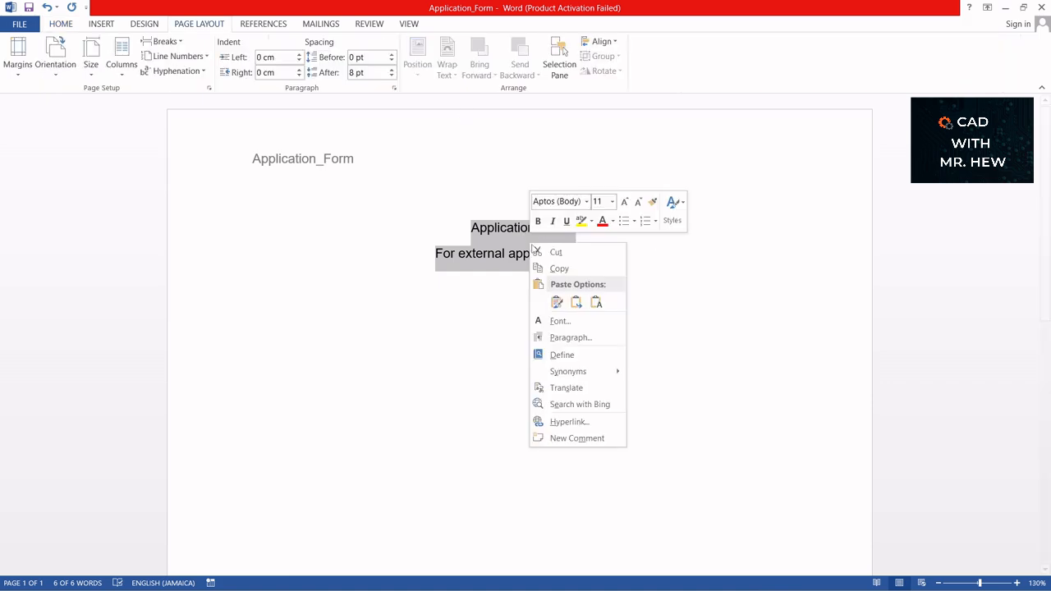
{"action": "left_click", "coordinate": [565, 339]}
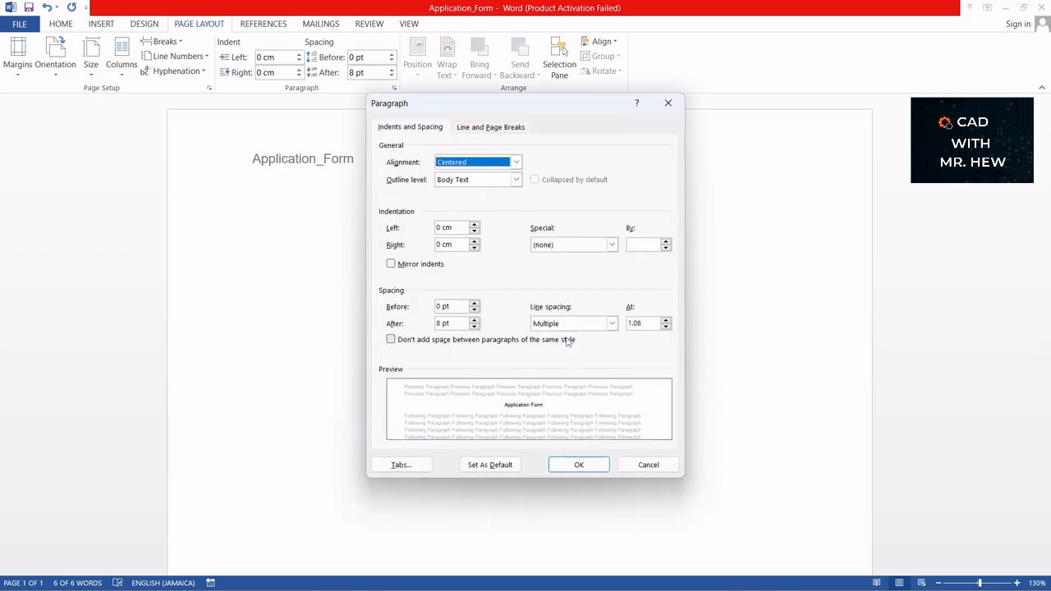
{"action": "left_click", "coordinate": [475, 327]}
{"action": "left_click", "coordinate": [474, 326]}
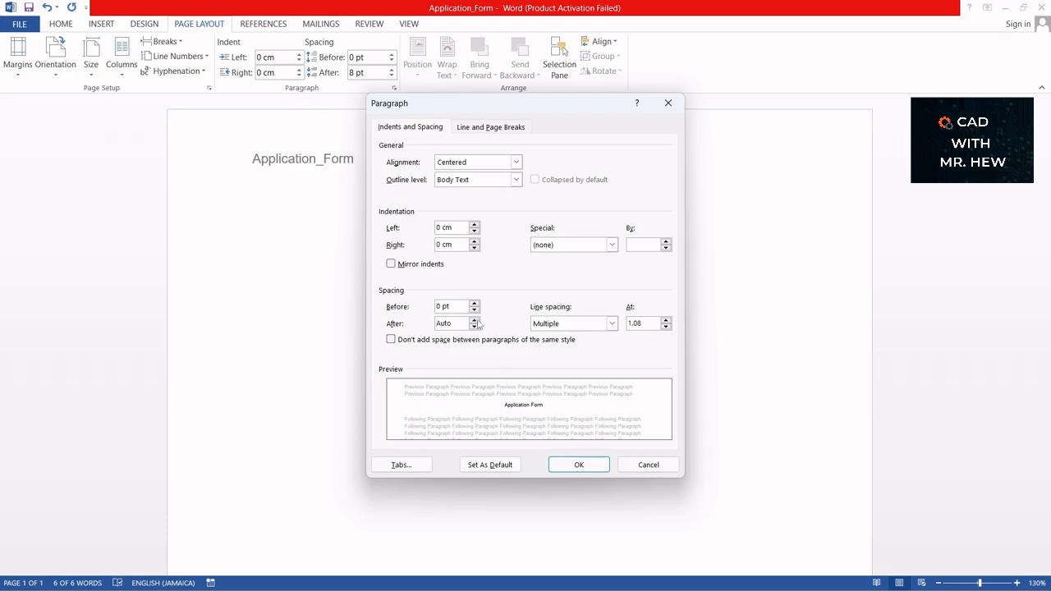
{"action": "left_click", "coordinate": [474, 320]}
{"action": "left_click", "coordinate": [579, 465]}
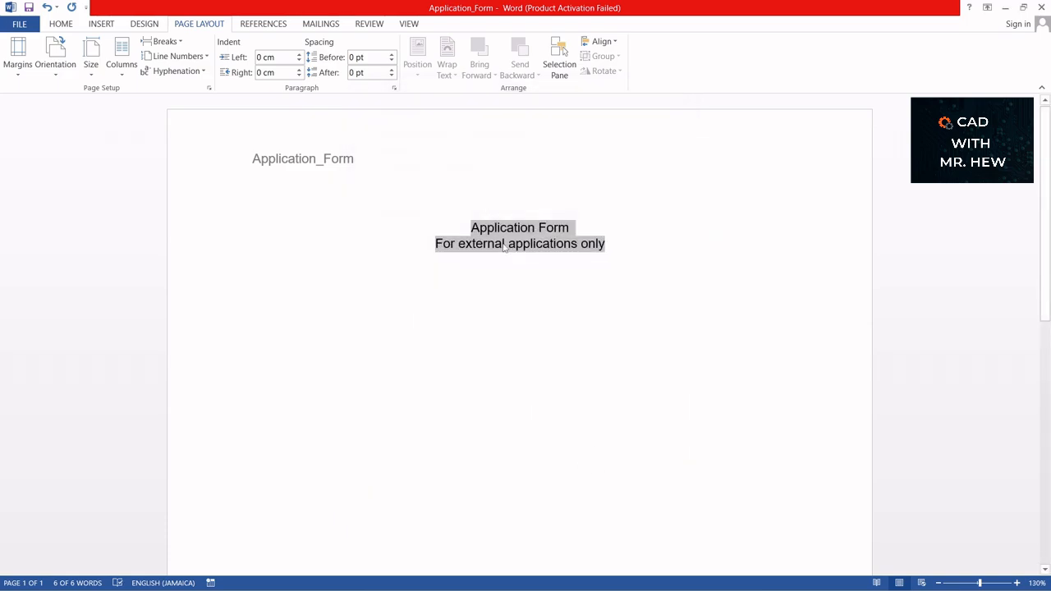
{"action": "left_click", "coordinate": [535, 228]}
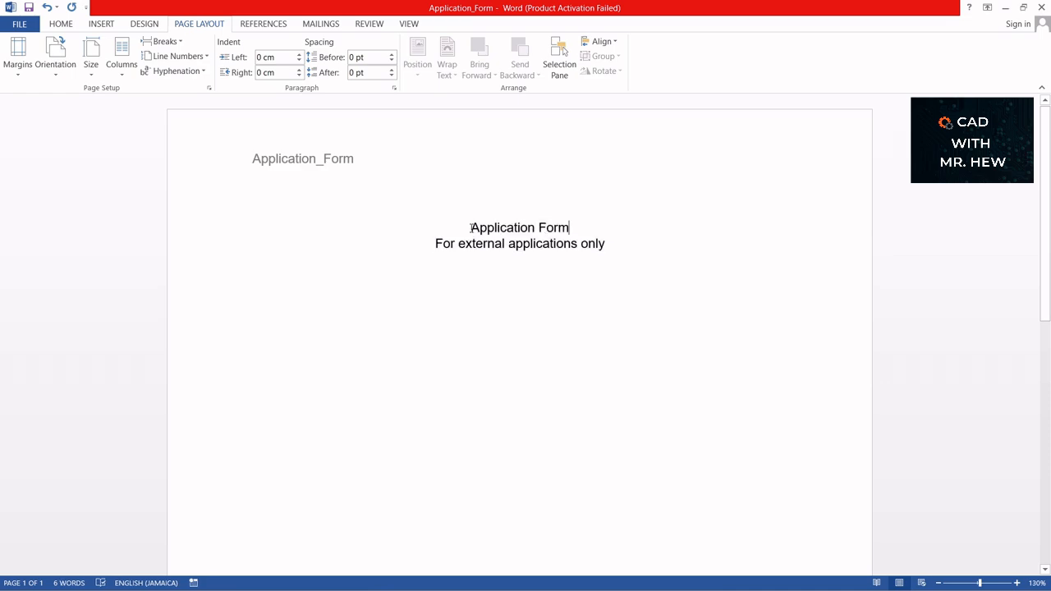
{"action": "left_click_drag", "start_coordinate": [471, 228], "coordinate": [569, 228]}
- Format the Application Form title as 18 pt, blue, Times New Roman
{"action": "left_click", "coordinate": [60, 24]}
{"action": "left_click", "coordinate": [187, 46]}
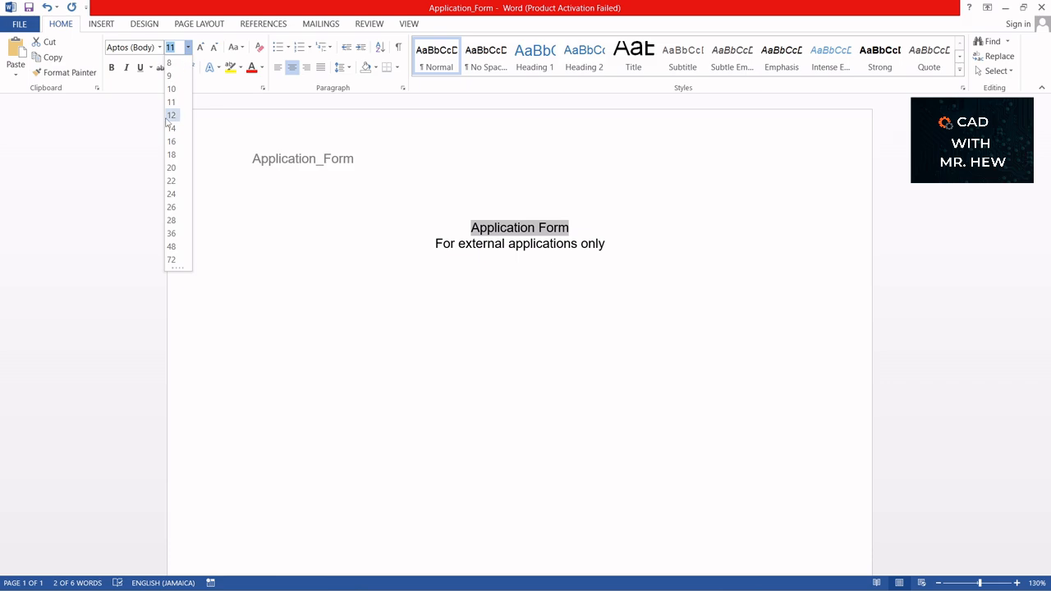
{"action": "left_click", "coordinate": [172, 154]}
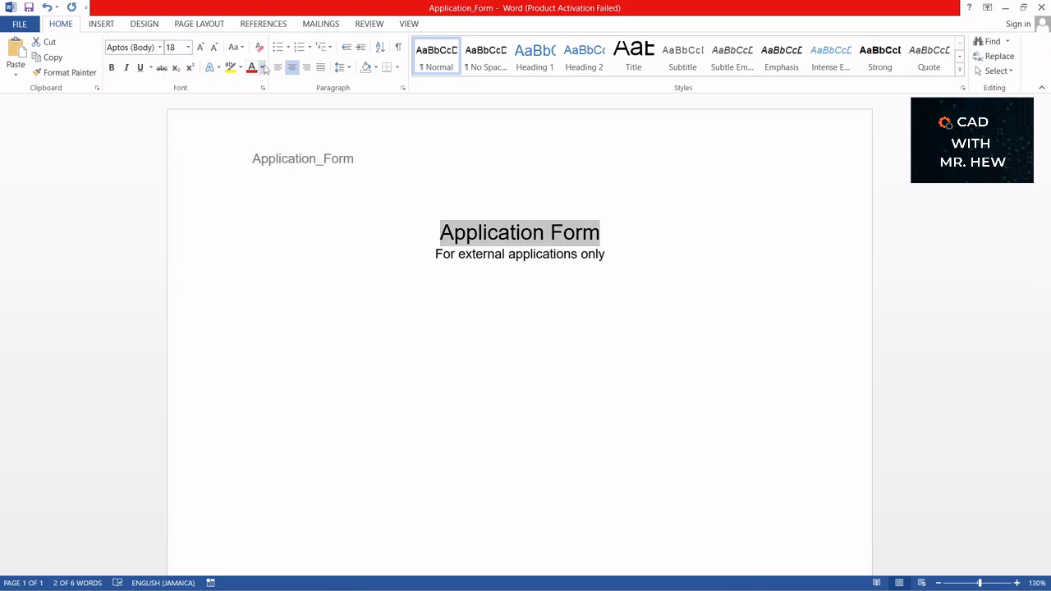
{"action": "left_click", "coordinate": [261, 67]}
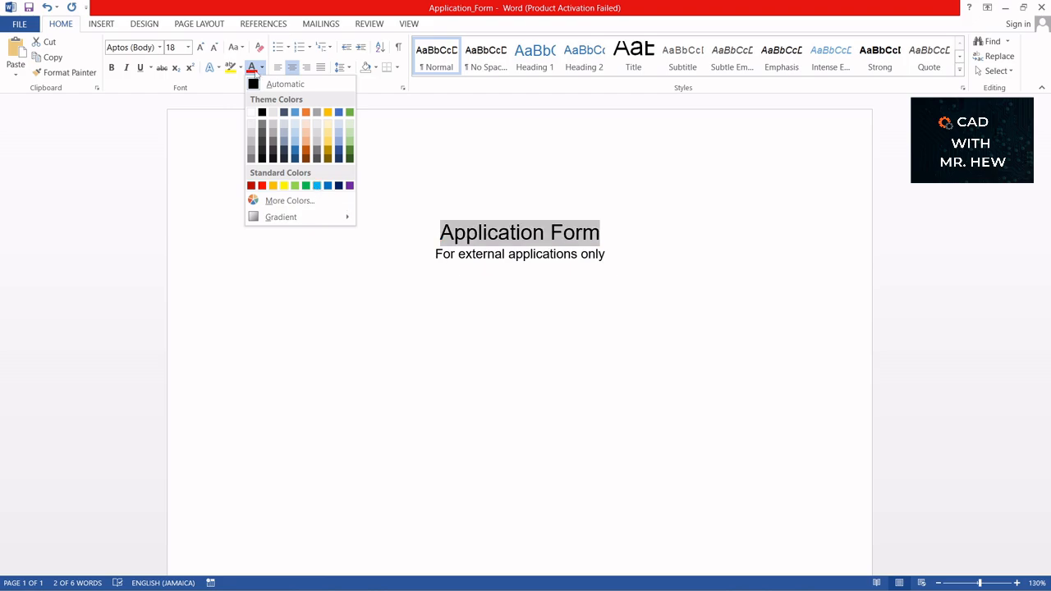
{"action": "left_click", "coordinate": [222, 137]}
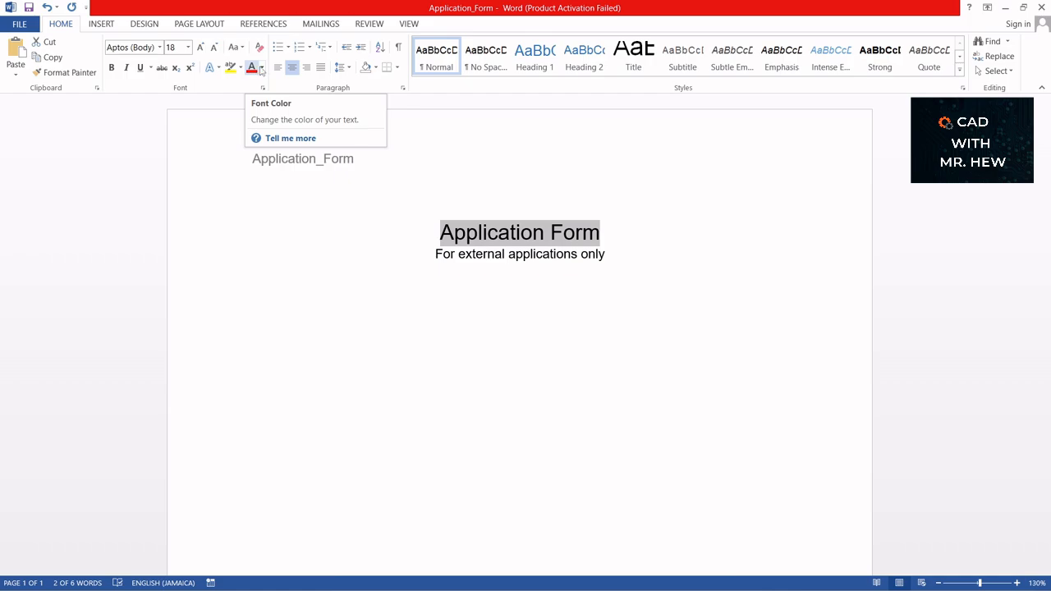
{"action": "left_click", "coordinate": [263, 69]}
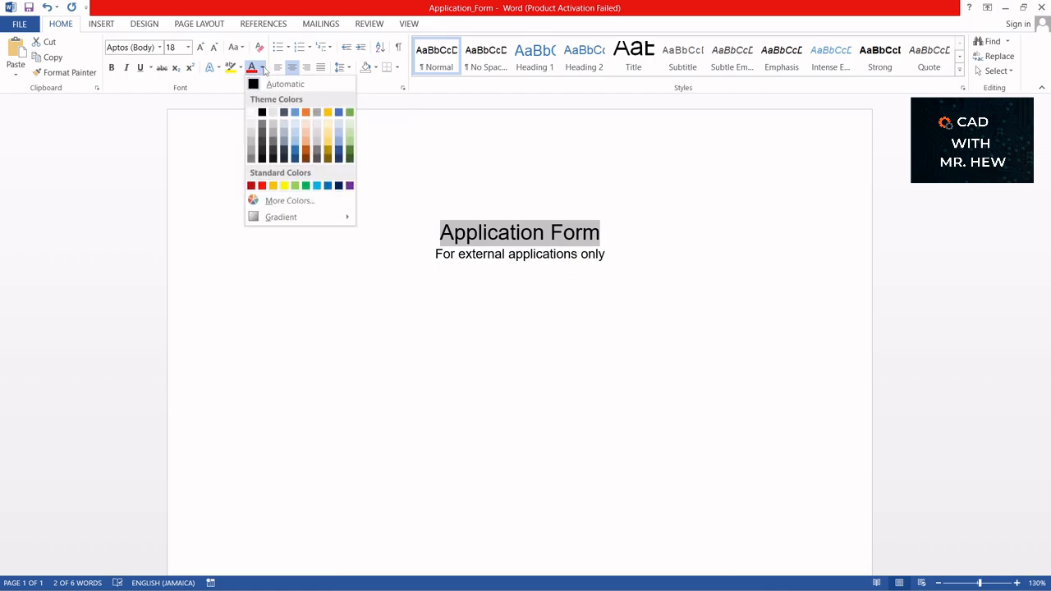
{"action": "left_click", "coordinate": [328, 186]}
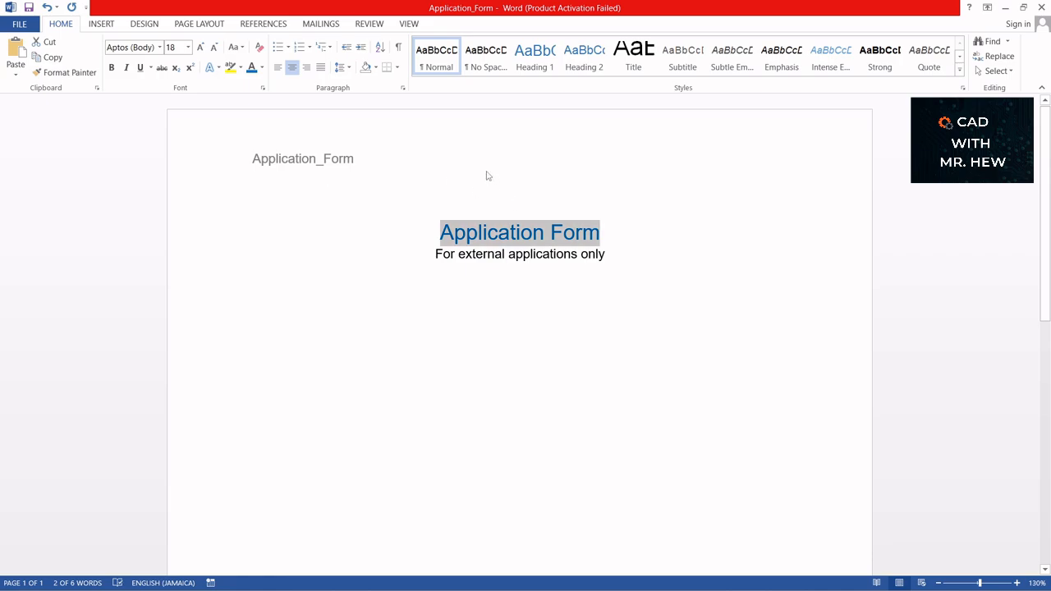
{"action": "left_click", "coordinate": [160, 47]}
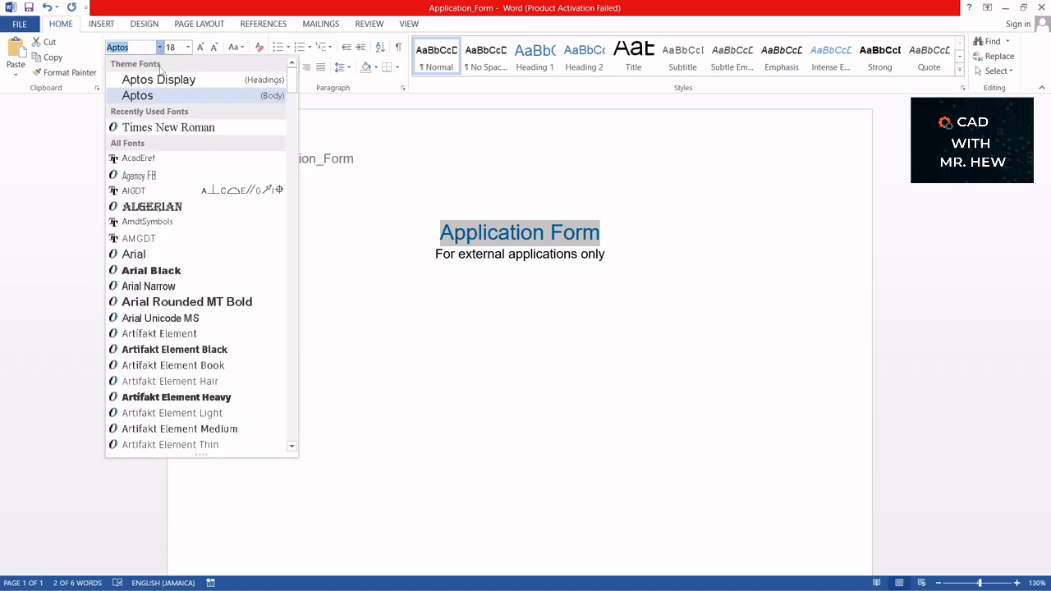
{"action": "left_click", "coordinate": [175, 129]}
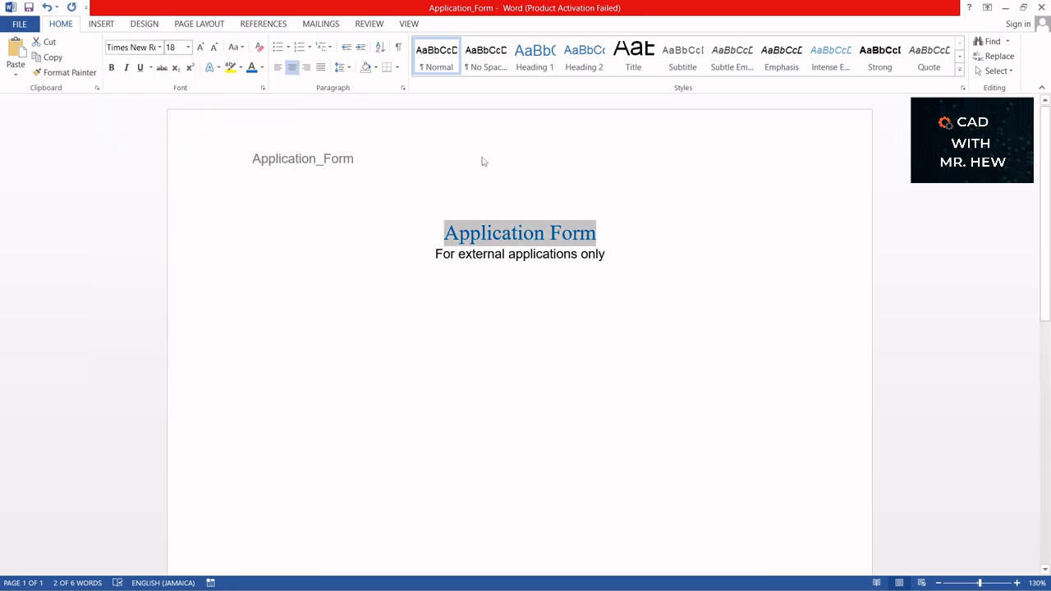
{"action": "left_click", "coordinate": [510, 256]}
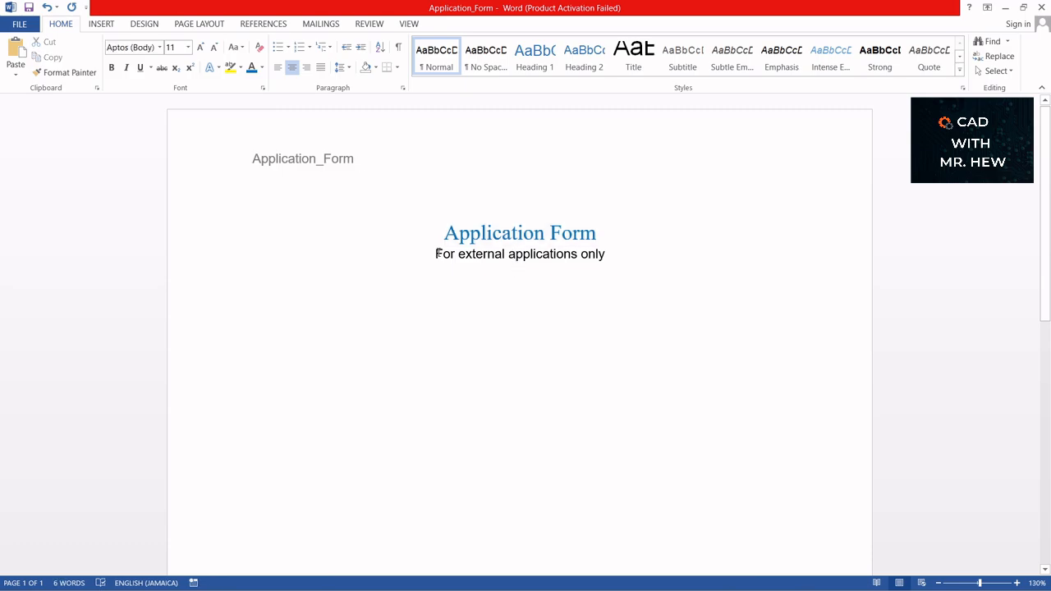
{"action": "left_click_drag", "start_coordinate": [436, 254], "coordinate": [604, 255]}
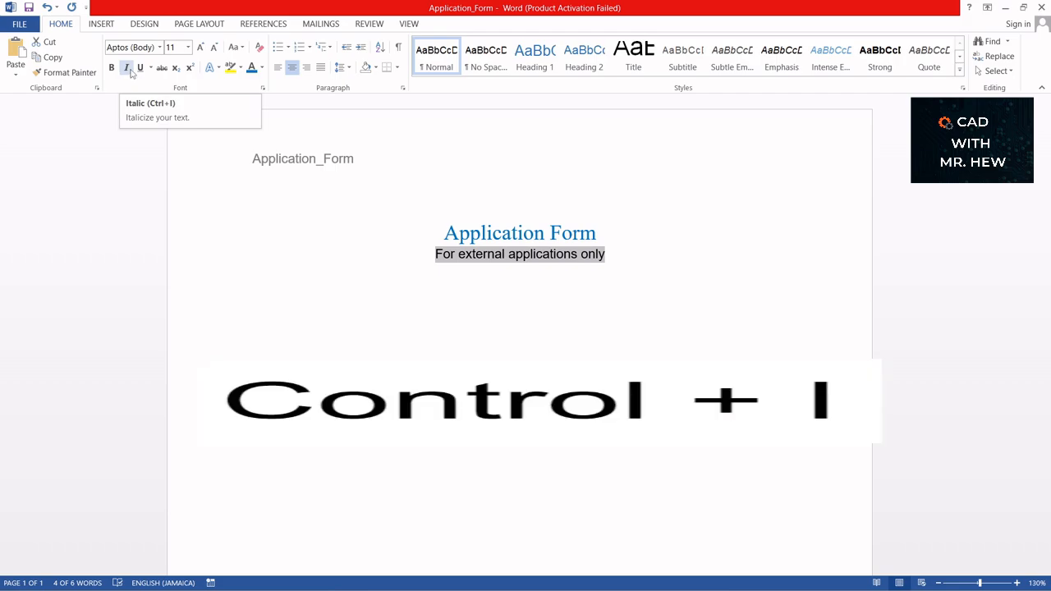
- Italicize the subtitle, then add a left-aligned, non-italic 'Date:' line followed by an empty line
{"action": "key", "text": "ctrl+i"}
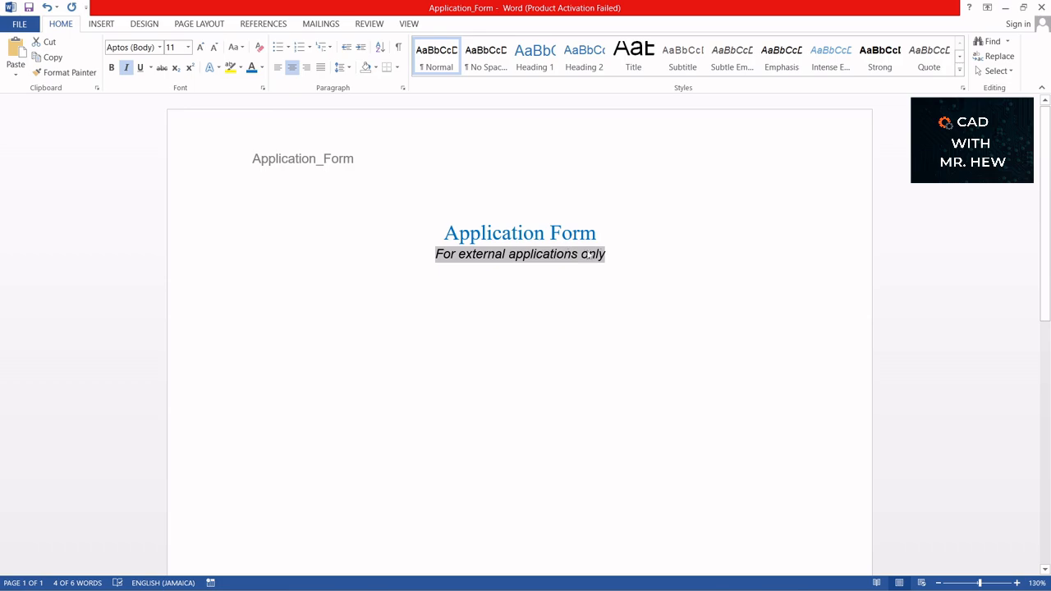
{"action": "left_click", "coordinate": [626, 252]}
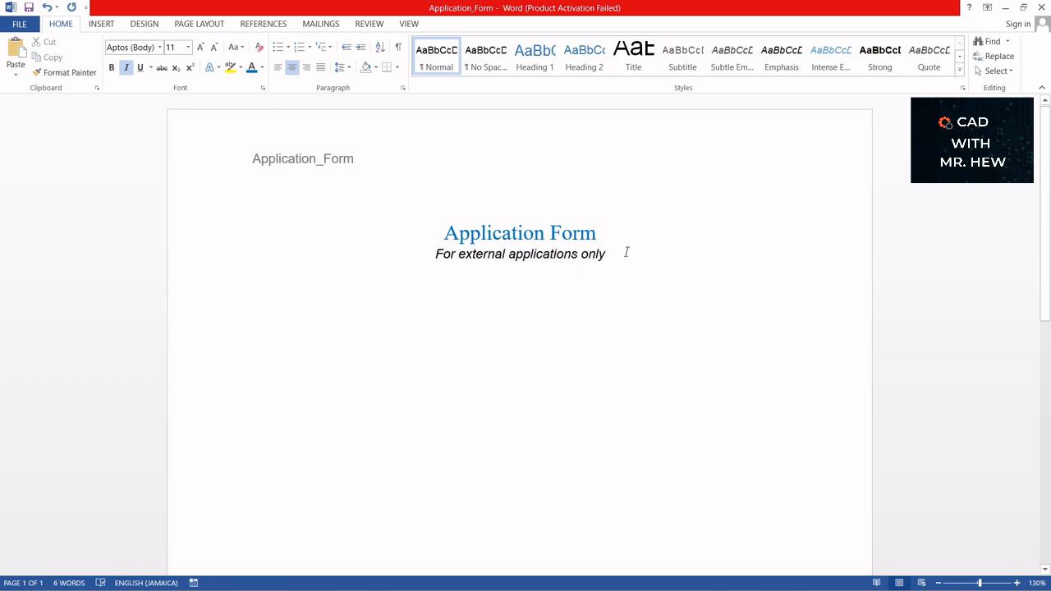
{"action": "key", "text": "Return"}
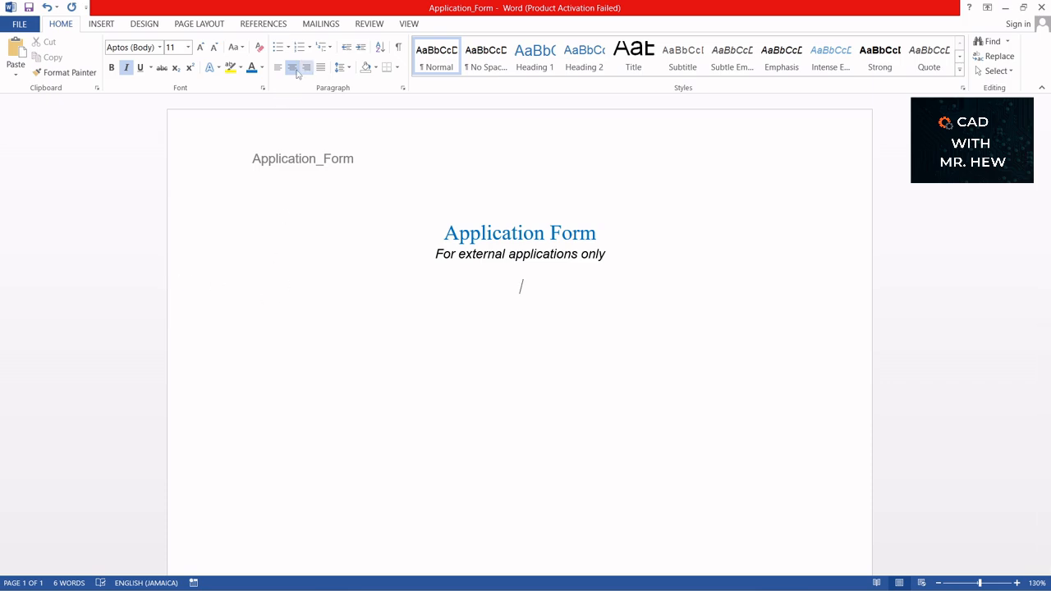
{"action": "left_click", "coordinate": [280, 70]}
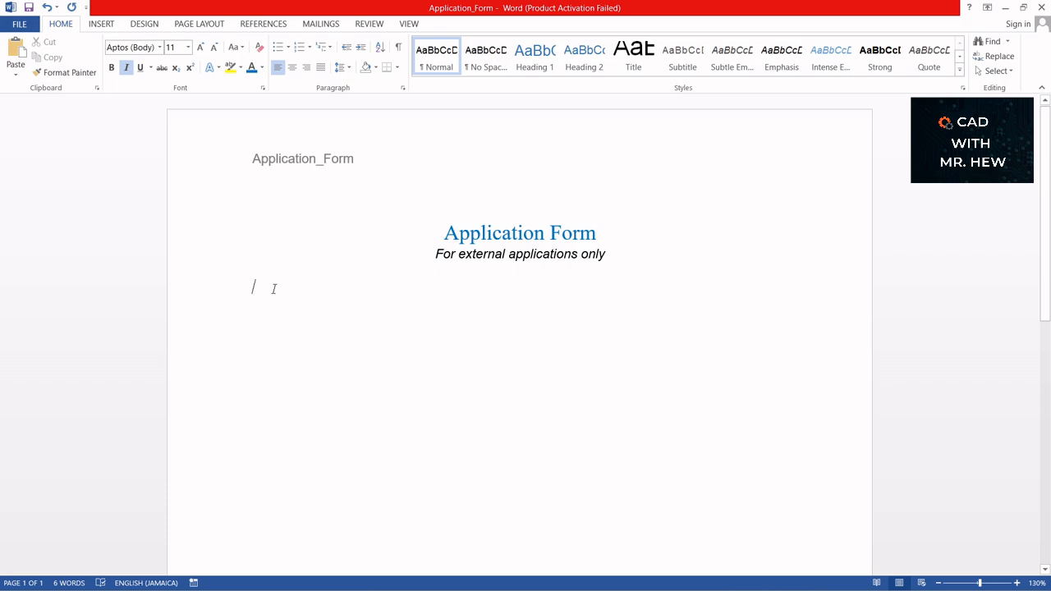
{"action": "left_click", "coordinate": [126, 68]}
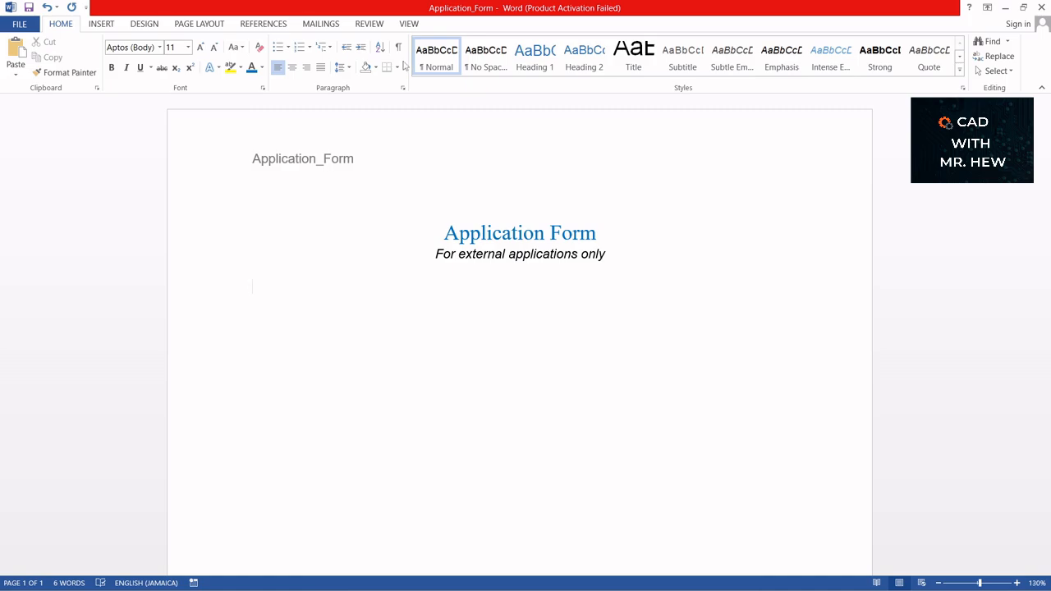
{"action": "key", "text": "Return"}
{"action": "type", "text": "Date"}
{"action": "key", "text": "Return"}
{"action": "left_click", "coordinate": [101, 24]}
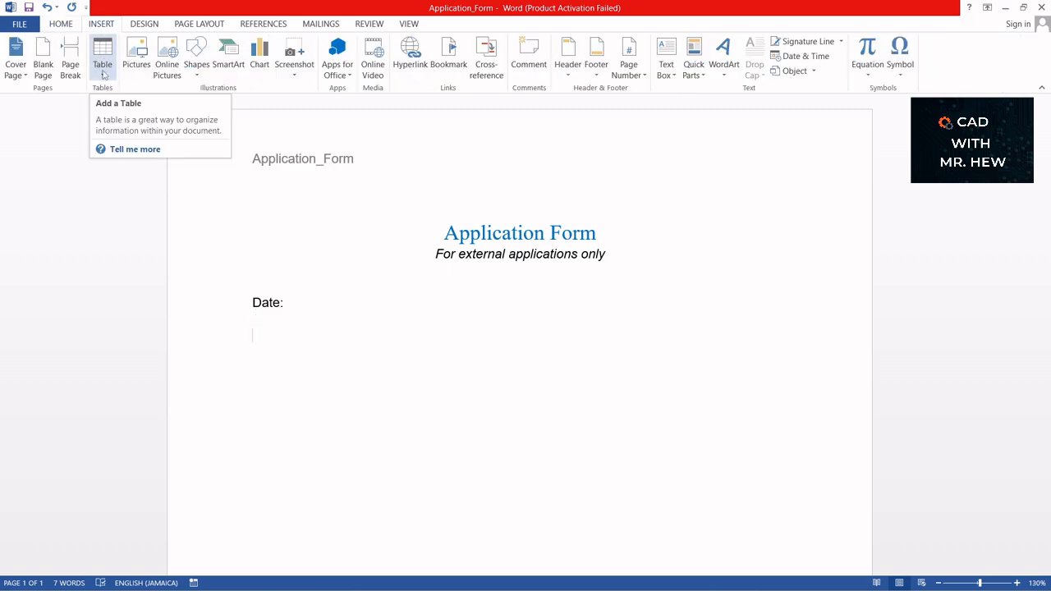
- Insert a 3-column, 1-row table with 'First Name' in the first cell and 'Last Name' in the third
{"action": "left_click", "coordinate": [103, 74]}
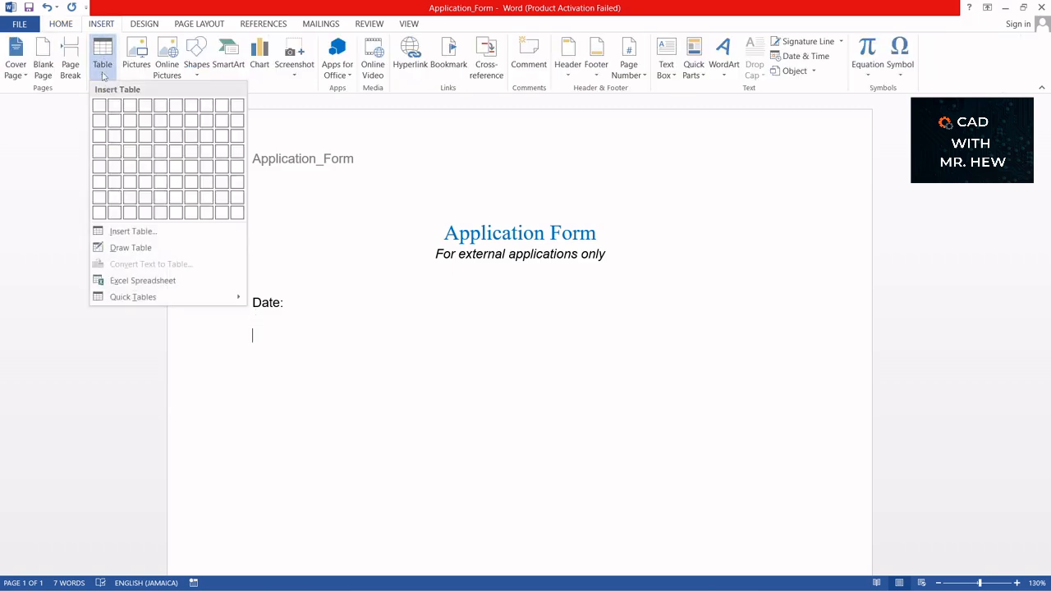
{"action": "left_click", "coordinate": [131, 107]}
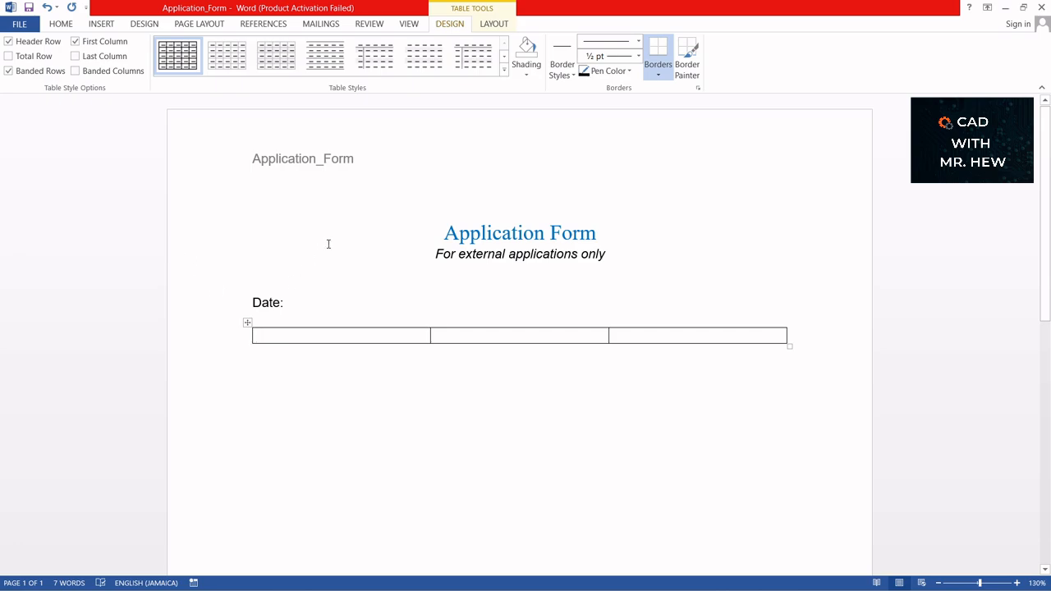
{"action": "type", "text": "First"}
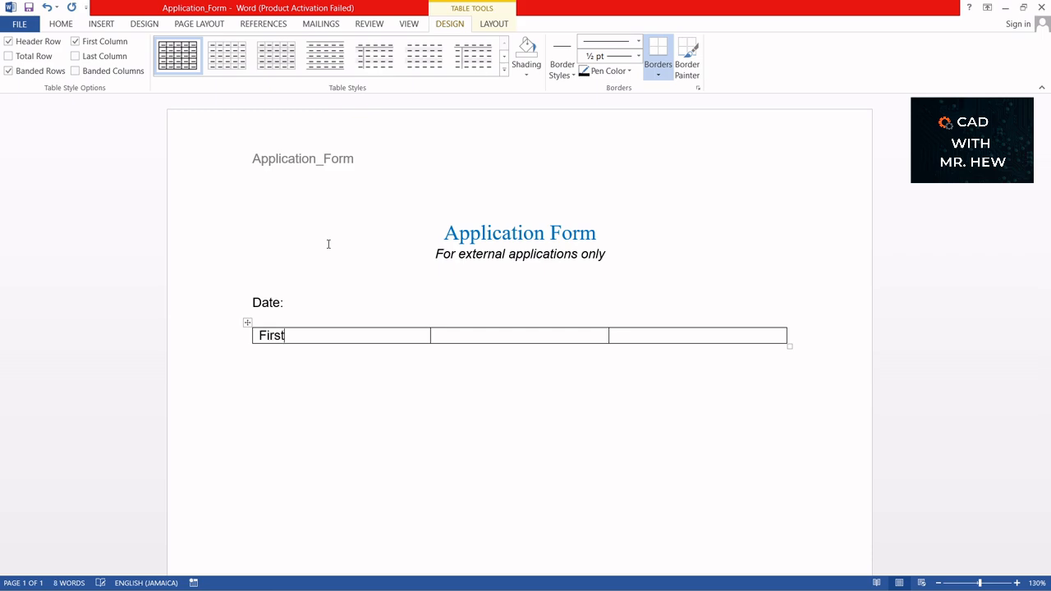
{"action": "type", "text": " Name"}
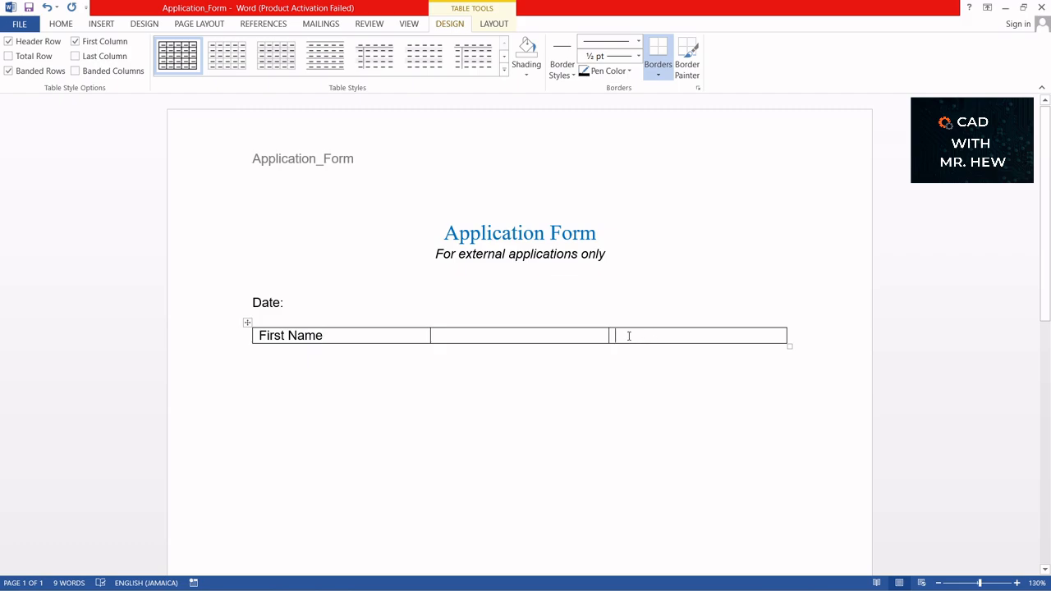
{"action": "type", "text": "Last"}
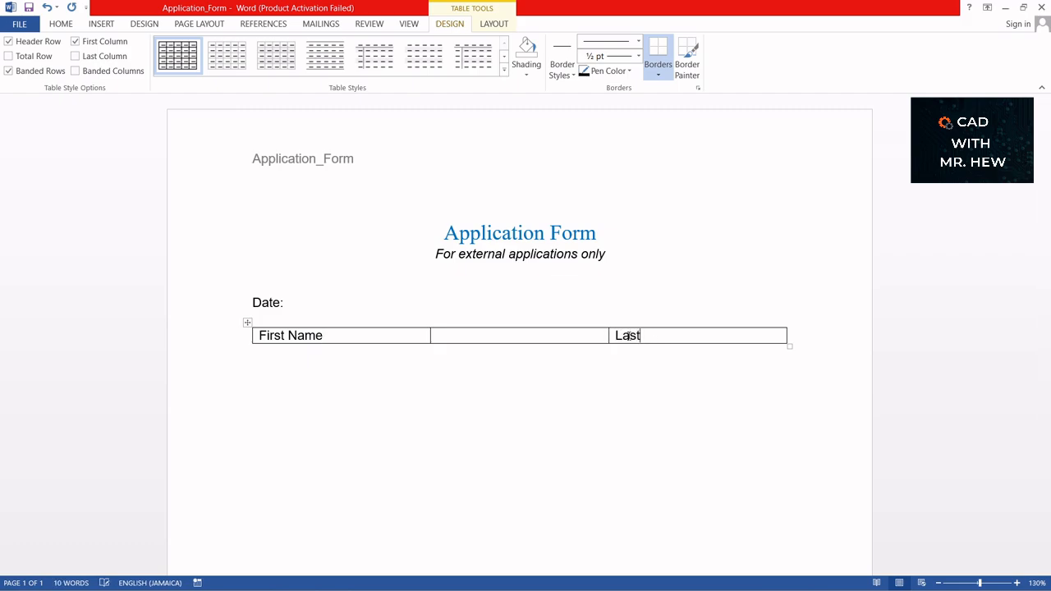
{"action": "type", "text": " Name"}
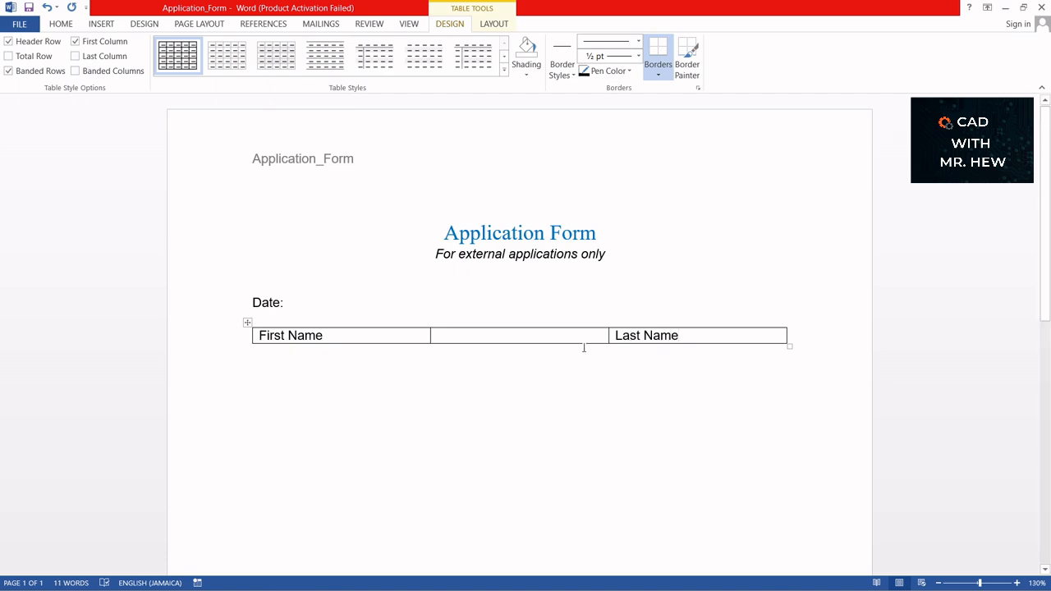
- Drag both column borders so the middle cell becomes a narrow gap between the name cells
{"action": "left_click_drag", "start_coordinate": [608, 334], "coordinate": [512, 335]}
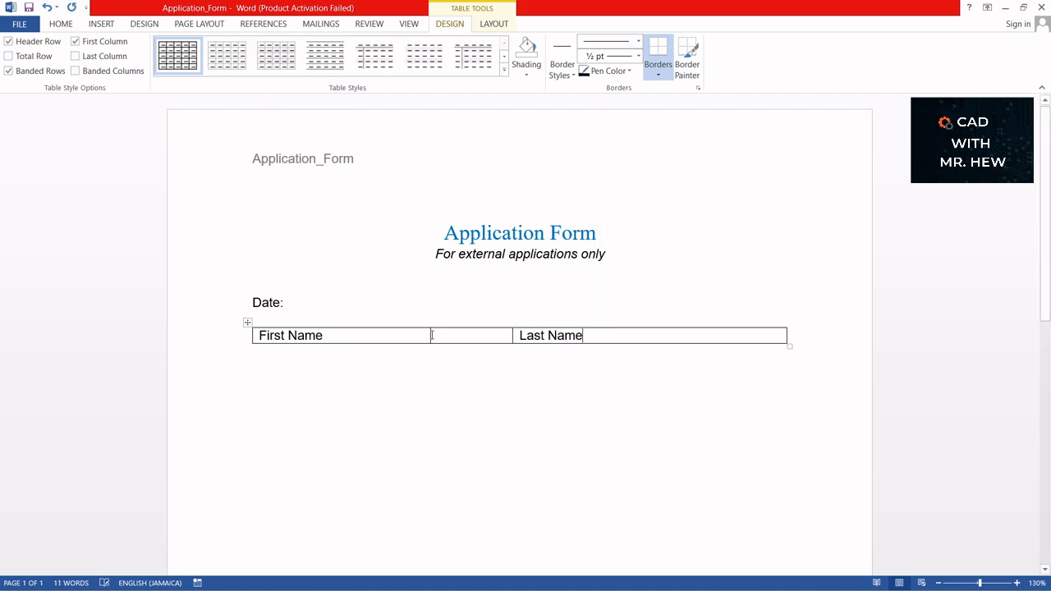
{"action": "left_click_drag", "start_coordinate": [429, 334], "coordinate": [508, 335]}
{"action": "left_click", "coordinate": [520, 383]}
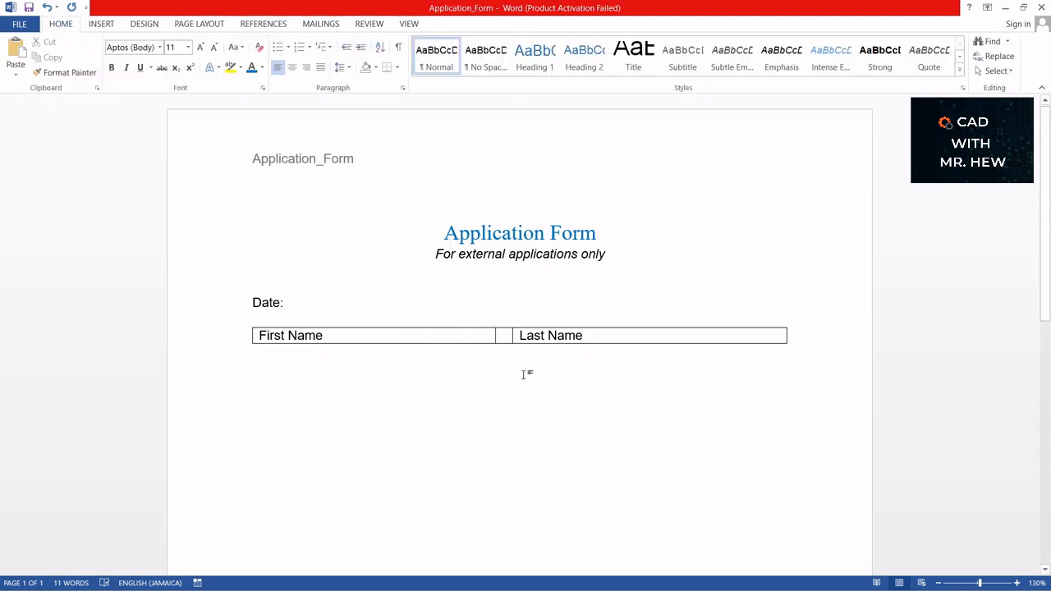
{"action": "left_click", "coordinate": [444, 335]}
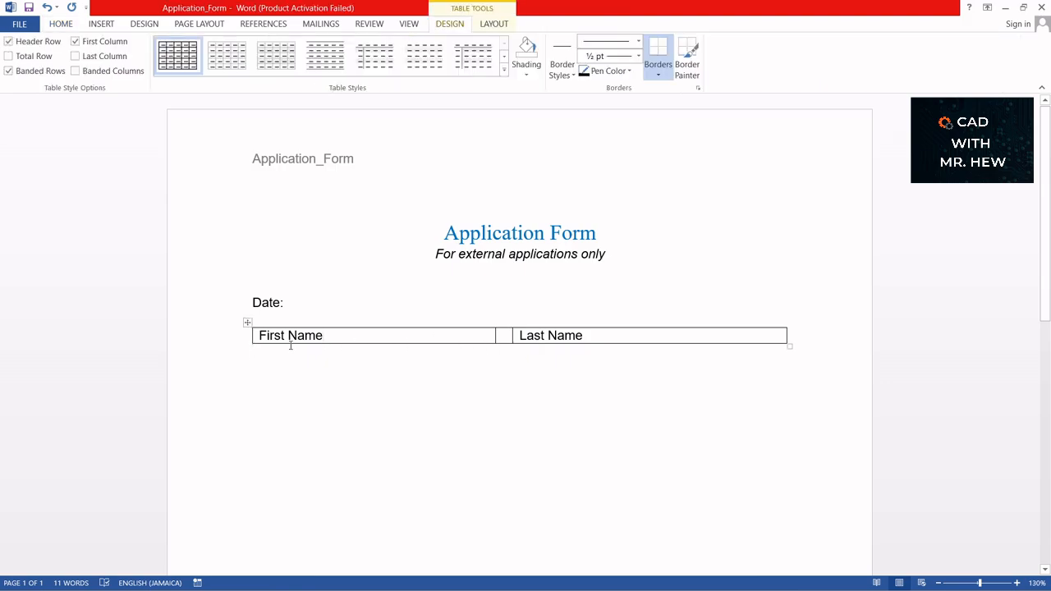
- Add a blank line between Date: and the table, and select the whole table row
{"action": "left_click", "coordinate": [292, 304]}
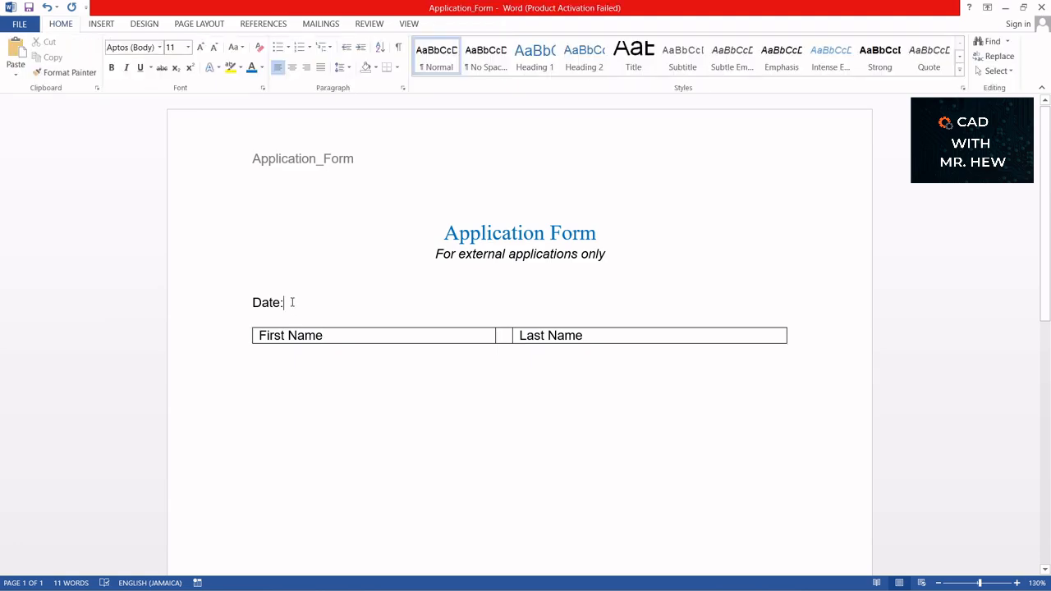
{"action": "key", "text": "Return"}
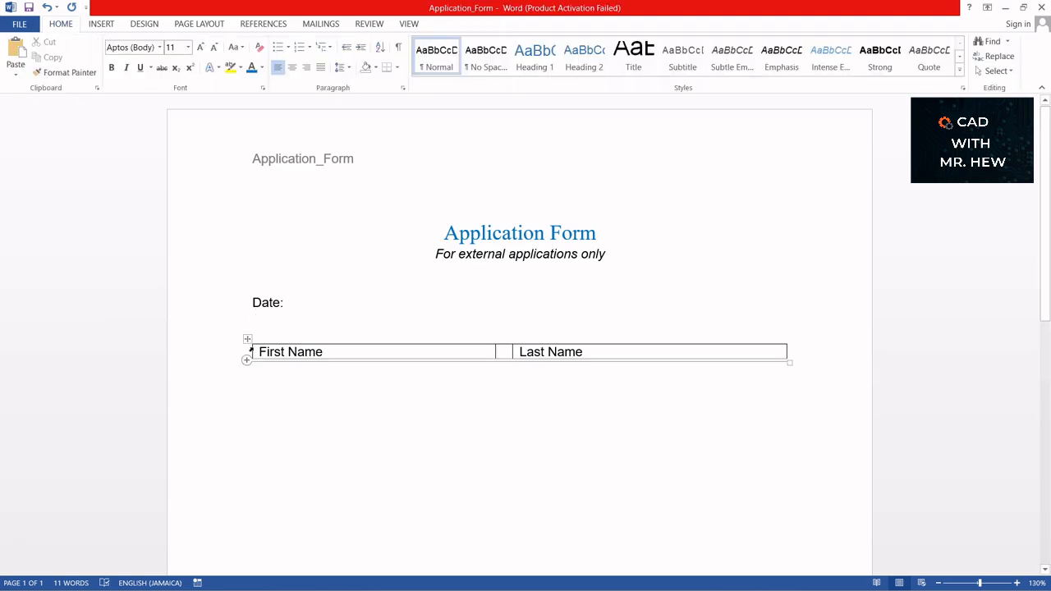
{"action": "left_click_drag", "start_coordinate": [261, 351], "coordinate": [650, 345]}
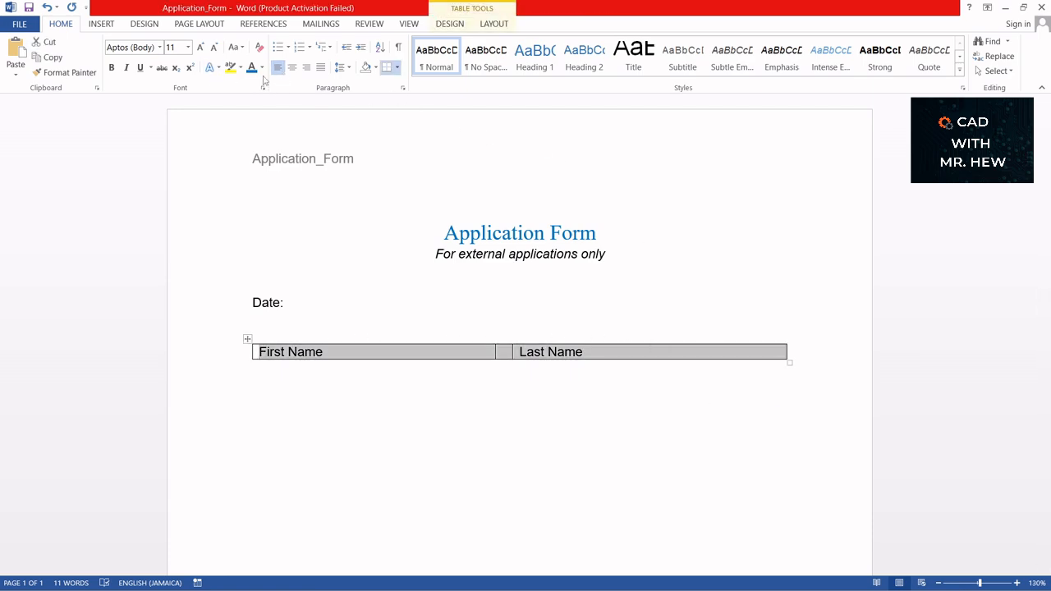
{"action": "left_click", "coordinate": [398, 69]}
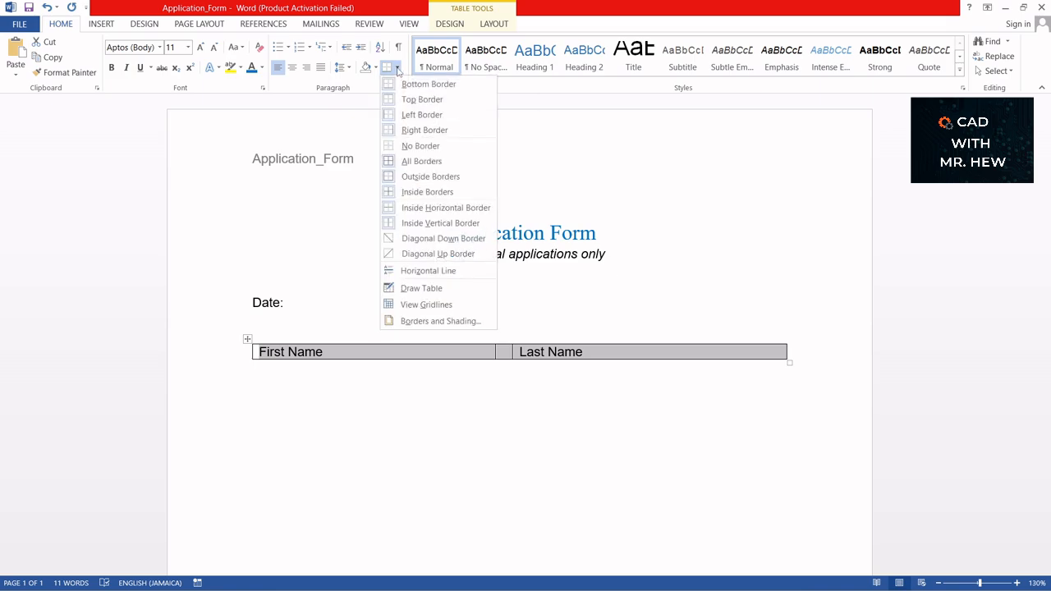
- Remove all row borders, then give the First Name and Last Name cells a top border only
{"action": "left_click", "coordinate": [417, 147]}
{"action": "left_click", "coordinate": [342, 352]}
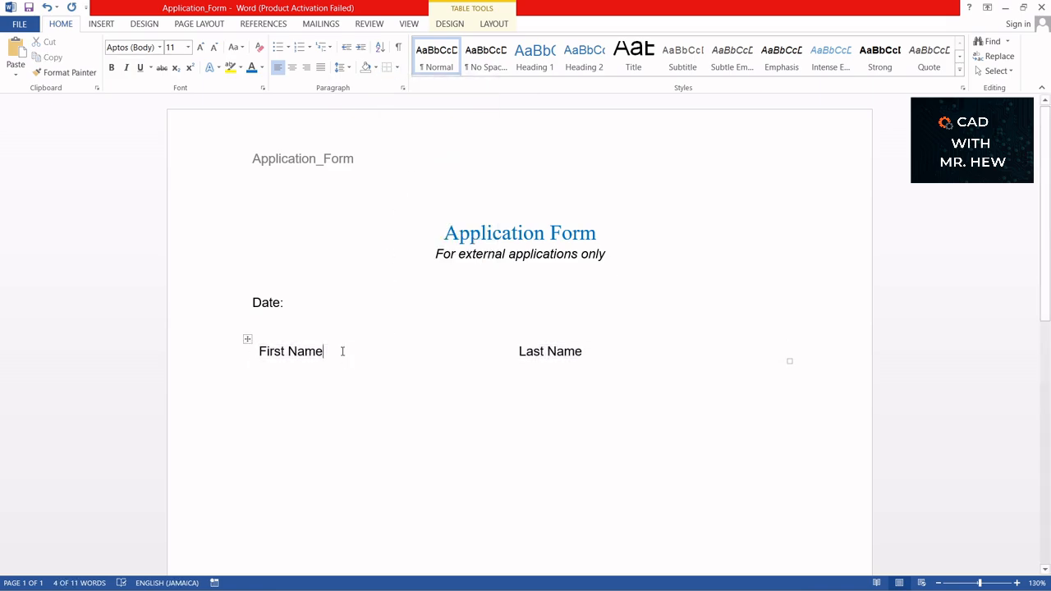
{"action": "left_click_drag", "start_coordinate": [342, 352], "coordinate": [264, 361]}
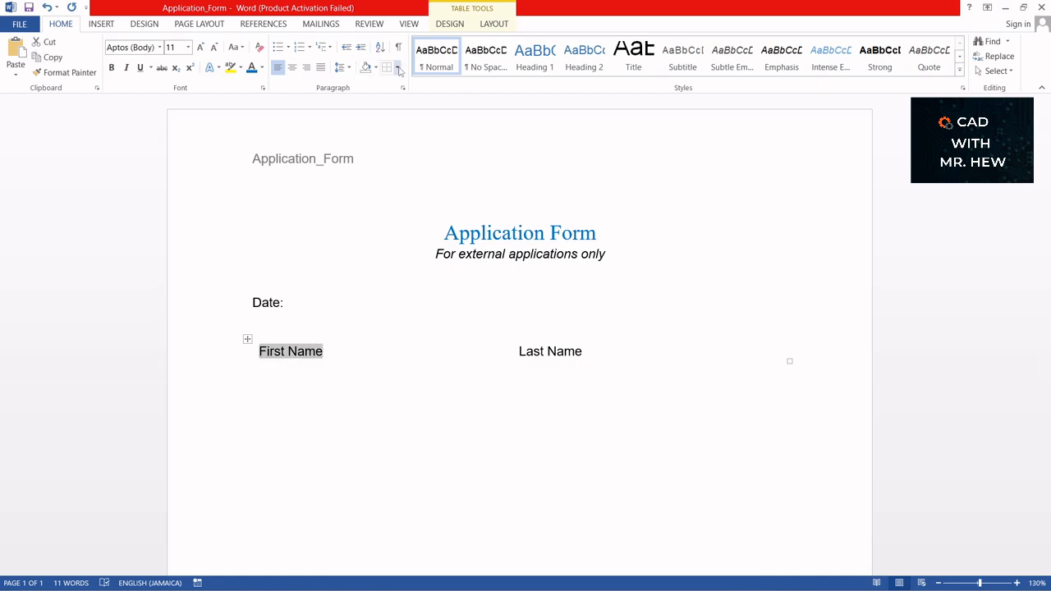
{"action": "left_click", "coordinate": [399, 70]}
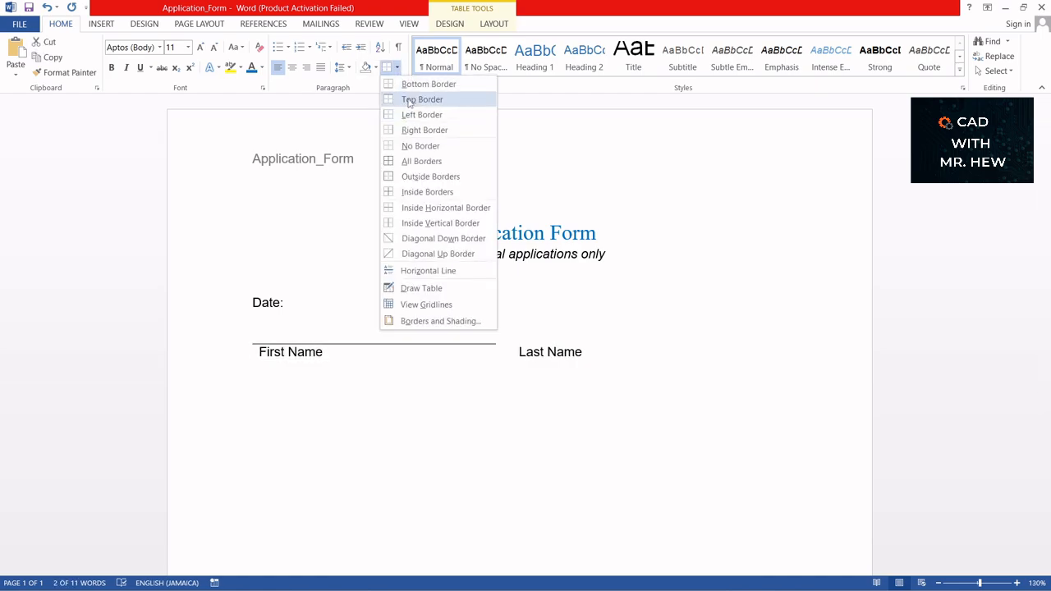
{"action": "left_click", "coordinate": [409, 99]}
{"action": "left_click", "coordinate": [513, 345]}
{"action": "left_click", "coordinate": [398, 68]}
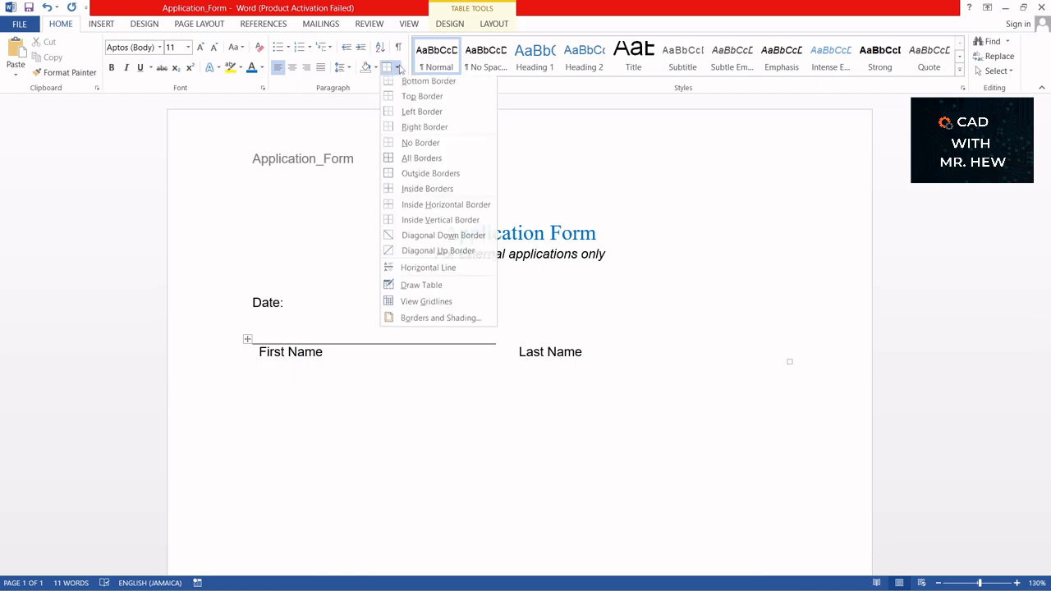
{"action": "left_click", "coordinate": [410, 97]}
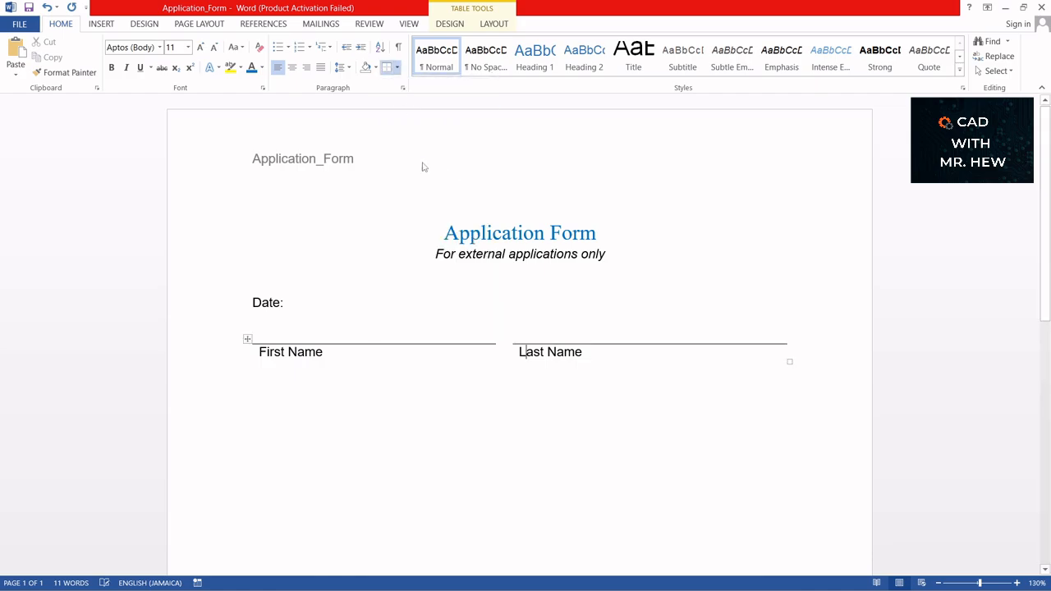
{"action": "left_click", "coordinate": [446, 317]}
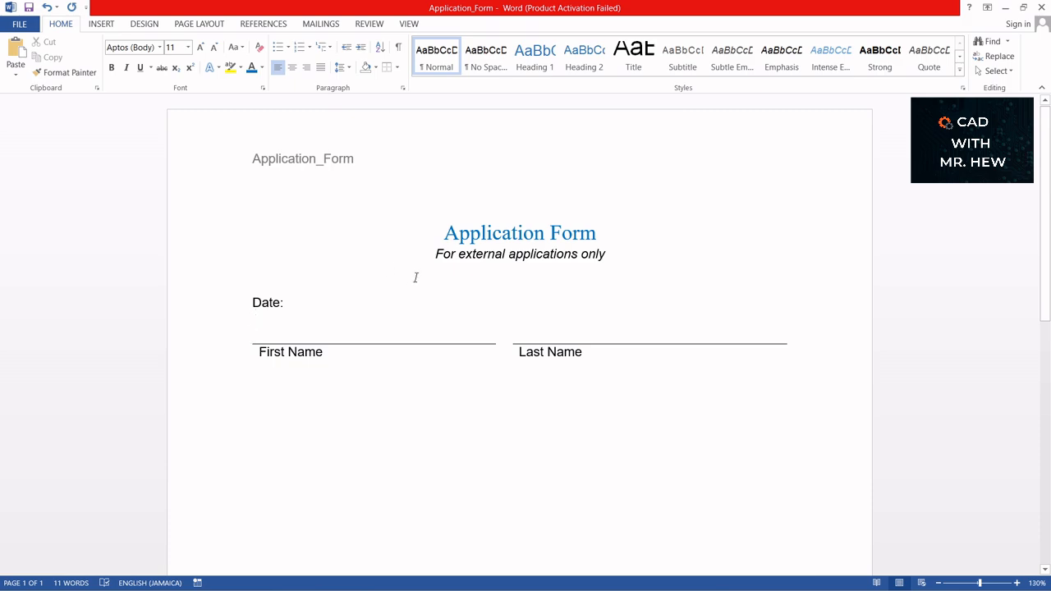
- Insert a 2-column, 7-row table on a new line below the name lines
{"action": "left_click", "coordinate": [101, 24]}
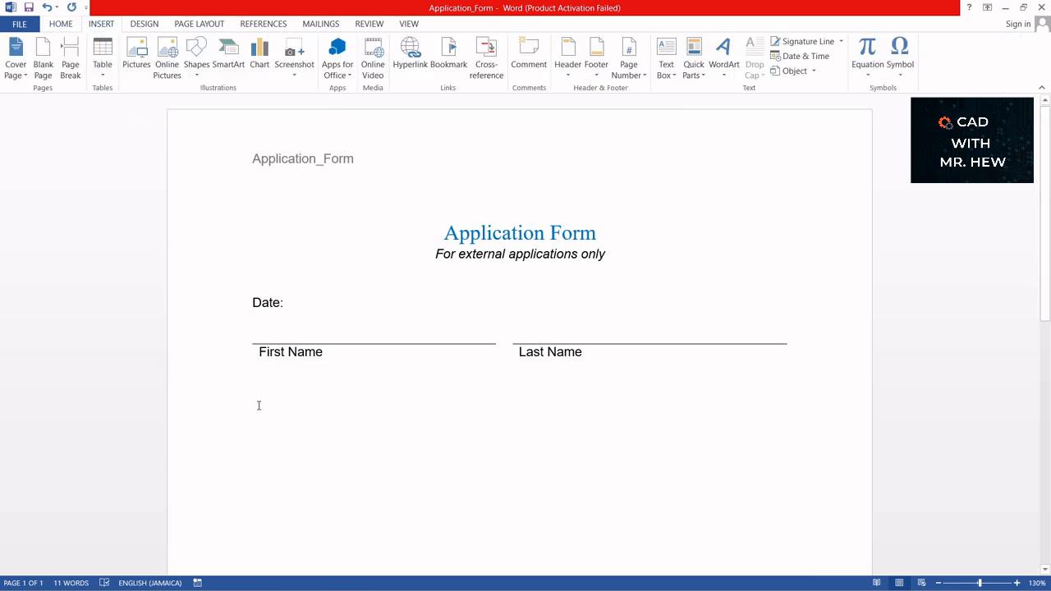
{"action": "key", "text": "Return"}
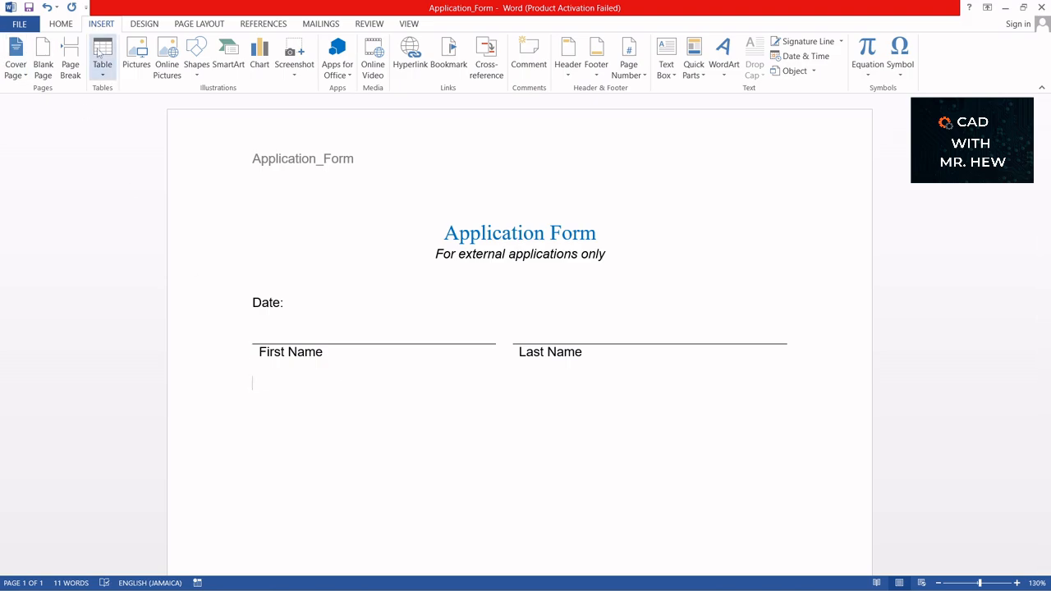
{"action": "left_click", "coordinate": [102, 76]}
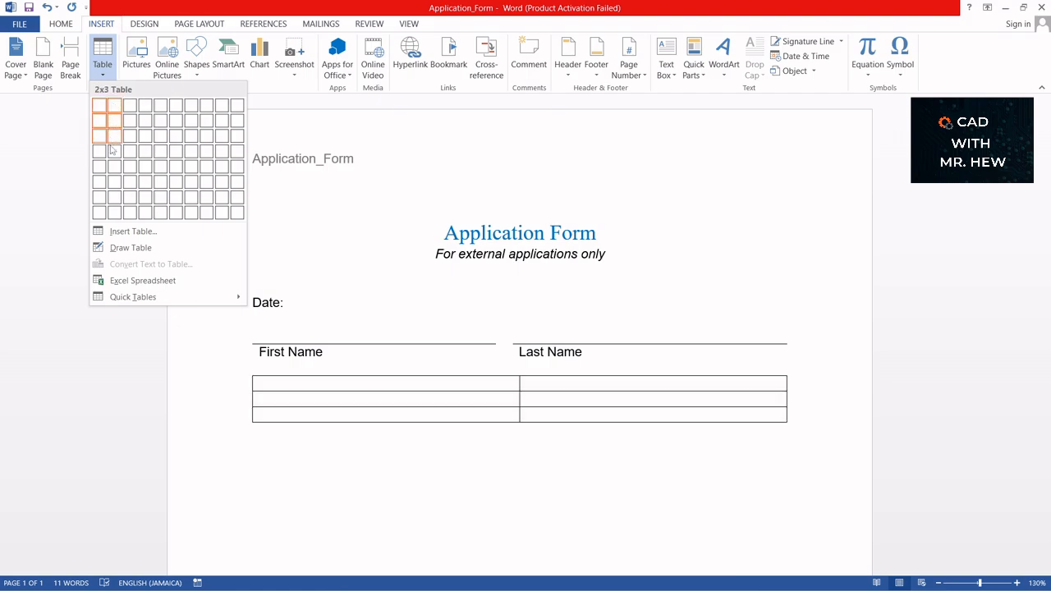
{"action": "left_click", "coordinate": [114, 206]}
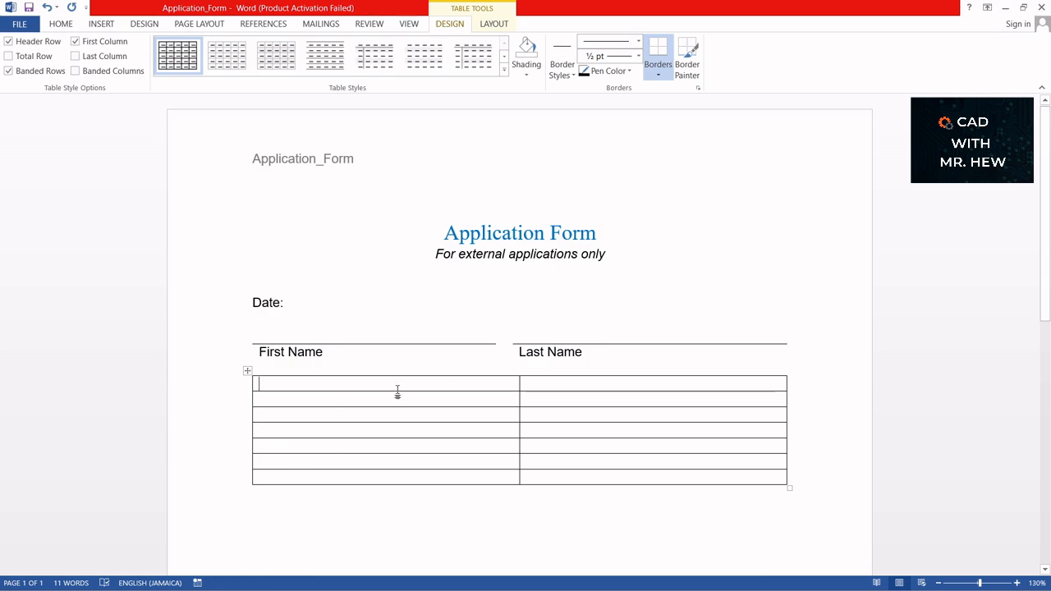
- Type Address, City and State in rows 1, 3 and 5, narrowing the first column
{"action": "type", "text": "Ad"}
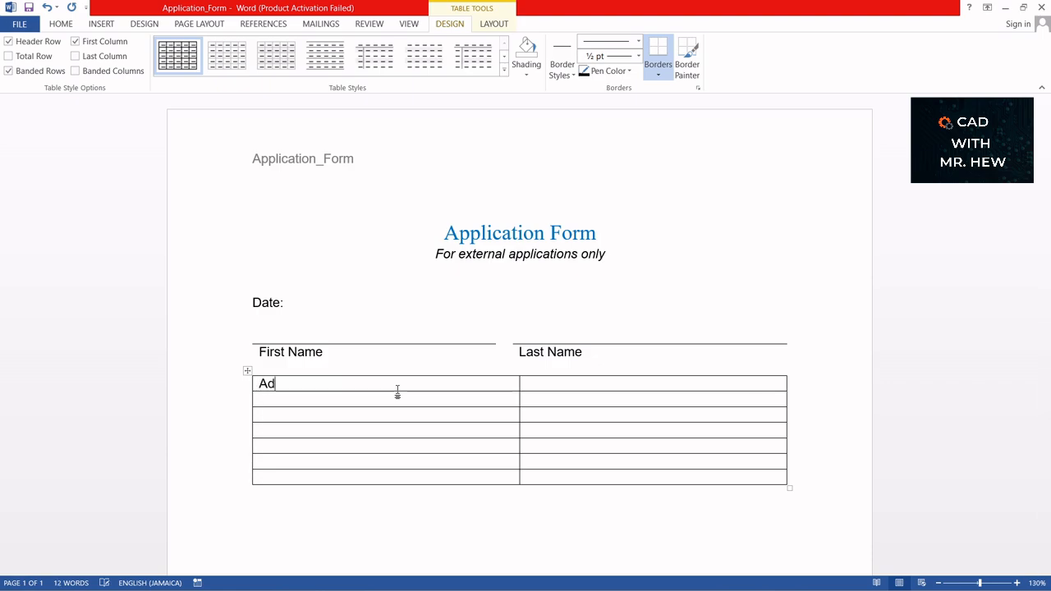
{"action": "type", "text": "dress"}
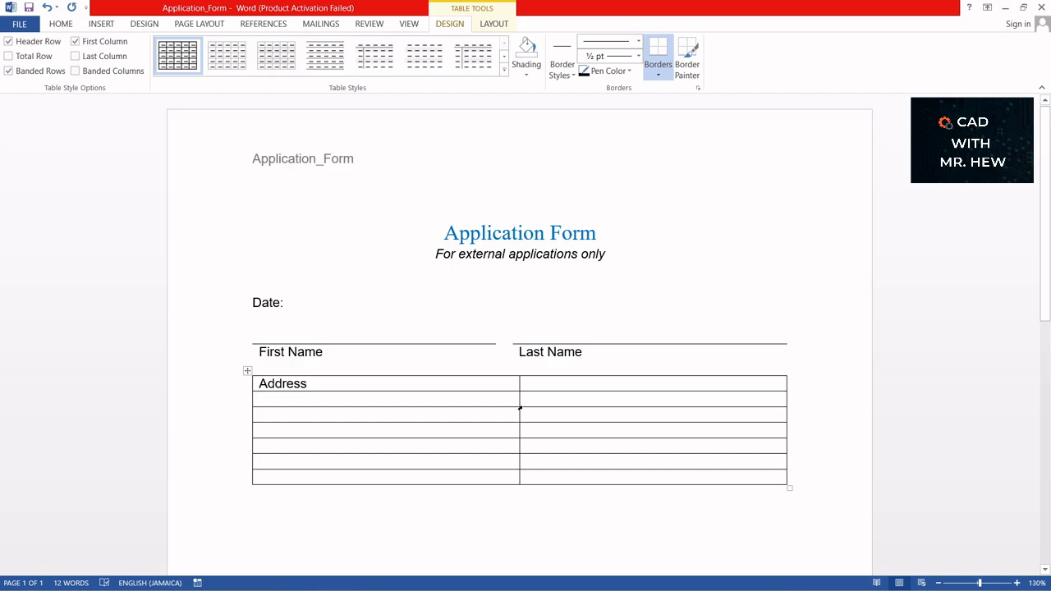
{"action": "left_click_drag", "start_coordinate": [517, 399], "coordinate": [319, 400]}
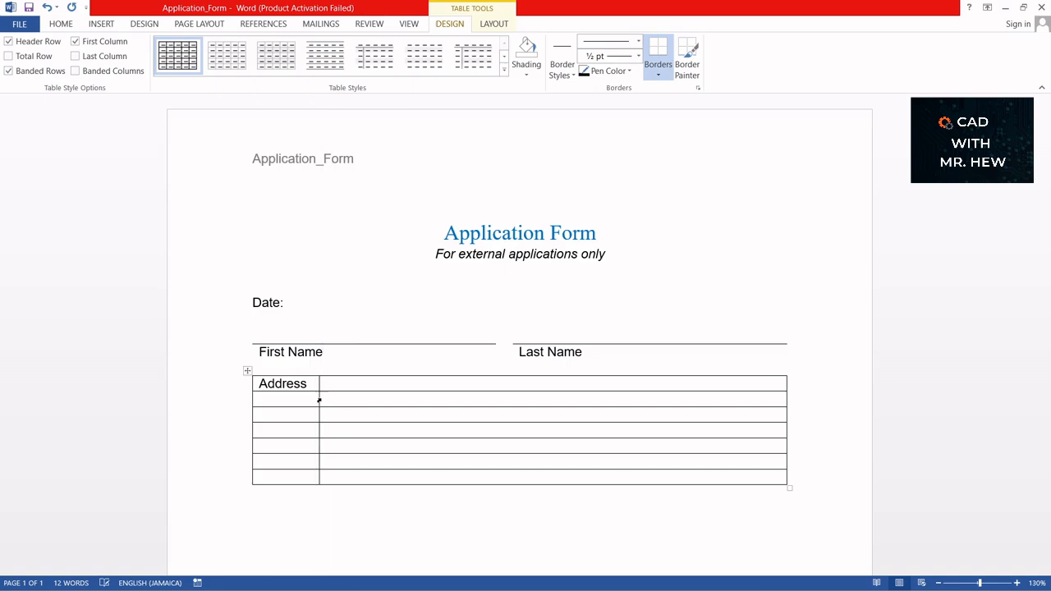
{"action": "left_click", "coordinate": [257, 415]}
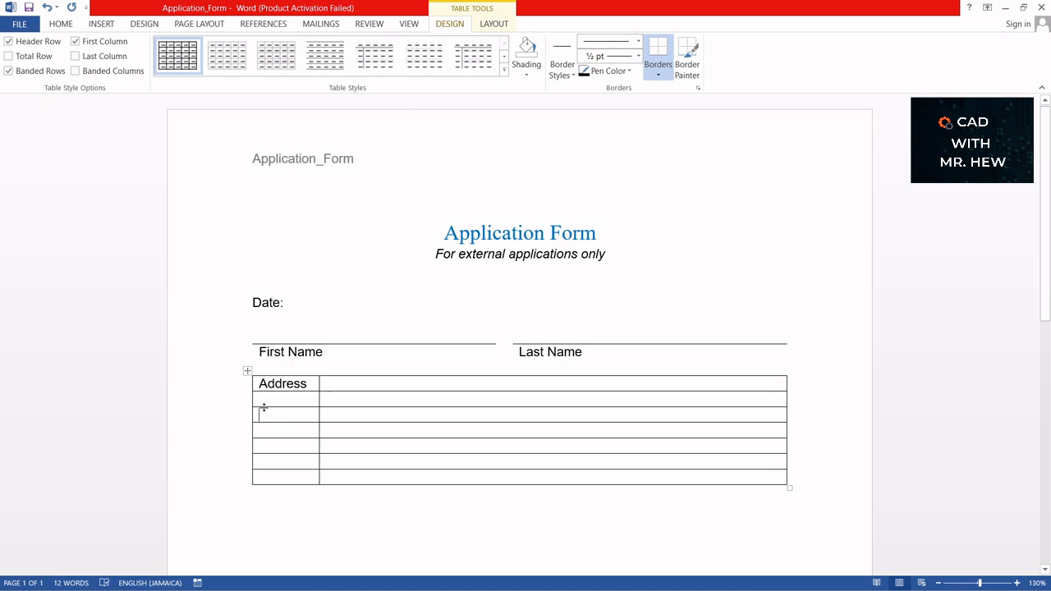
{"action": "type", "text": "City"}
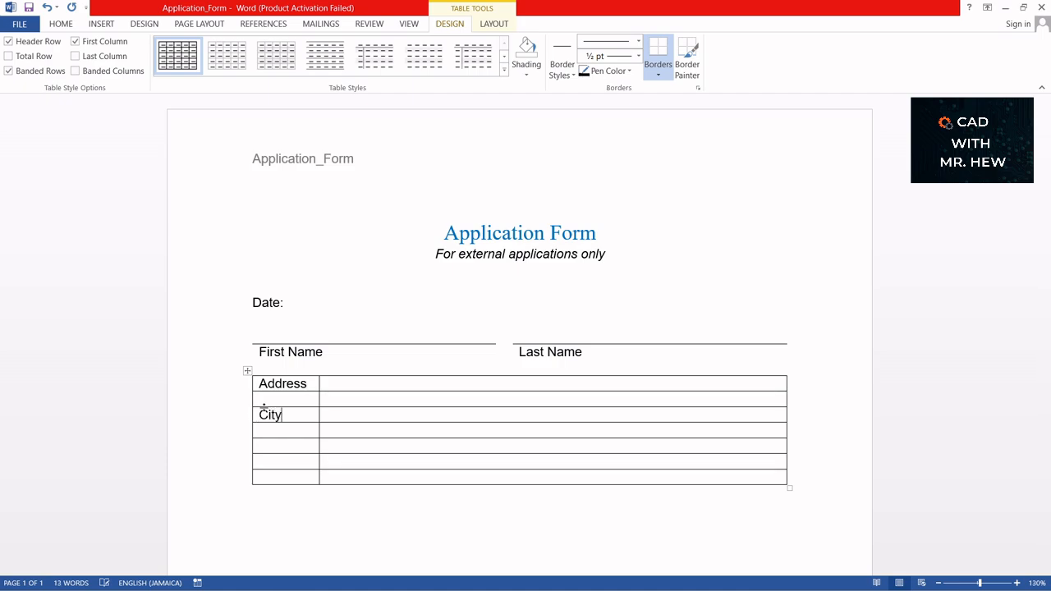
{"action": "left_click", "coordinate": [278, 448]}
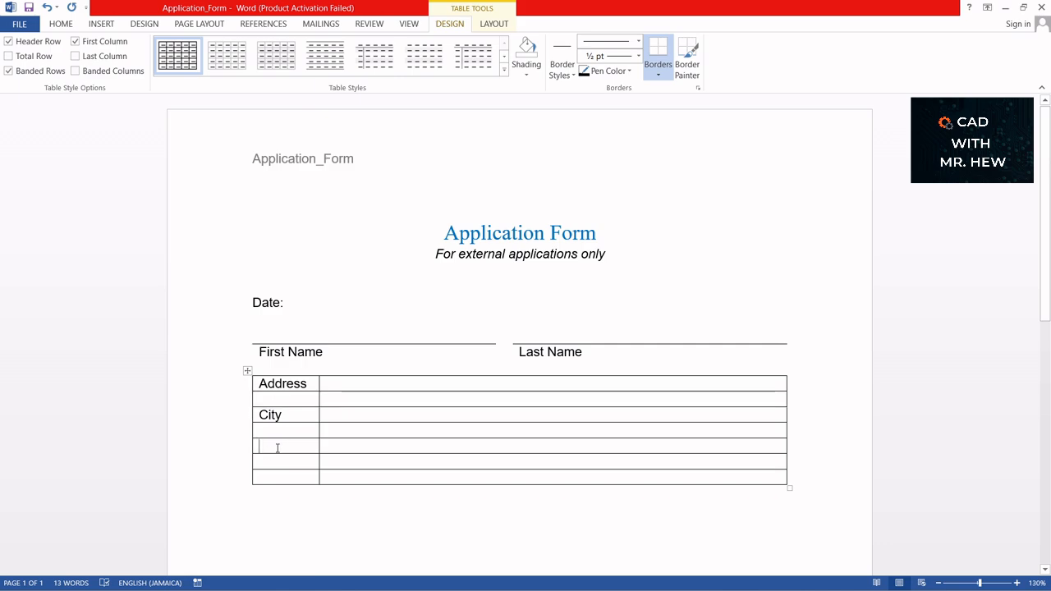
{"action": "type", "text": "State"}
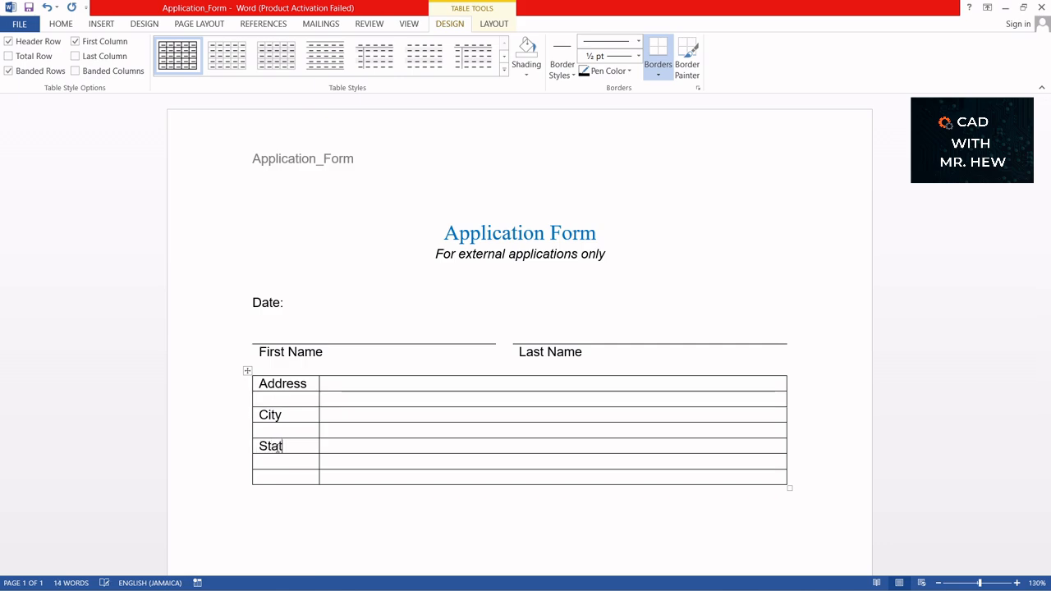
- Add the 'Phone number' label in row 7 and widen the label column slightly
{"action": "left_click", "coordinate": [273, 479]}
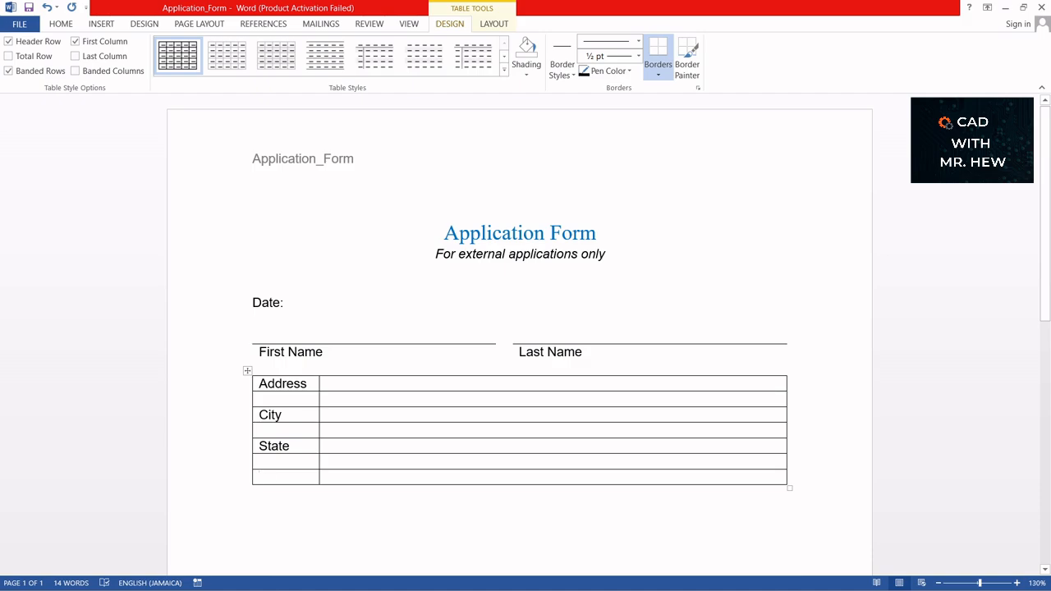
{"action": "type", "text": "Phone"}
{"action": "left_click_drag", "start_coordinate": [319, 444], "coordinate": [351, 441]}
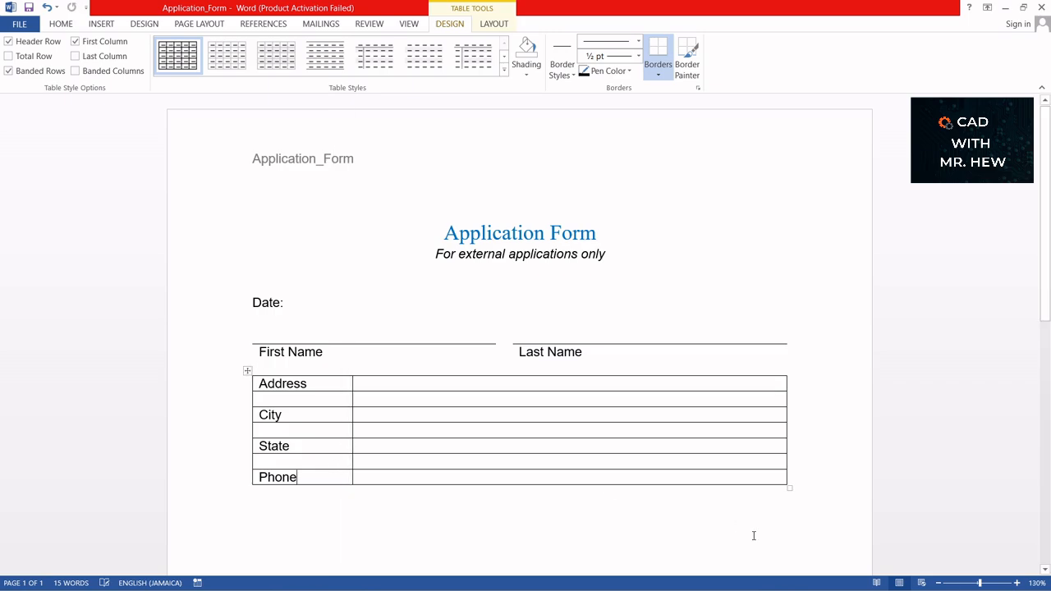
{"action": "left_click", "coordinate": [302, 476]}
{"action": "type", "text": "n"}
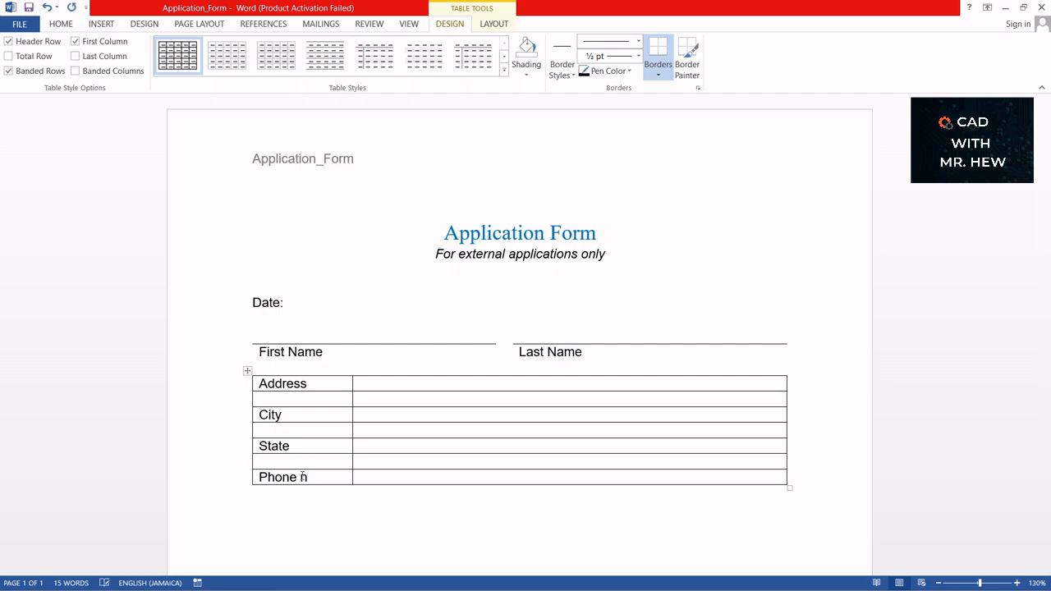
{"action": "type", "text": "umber"}
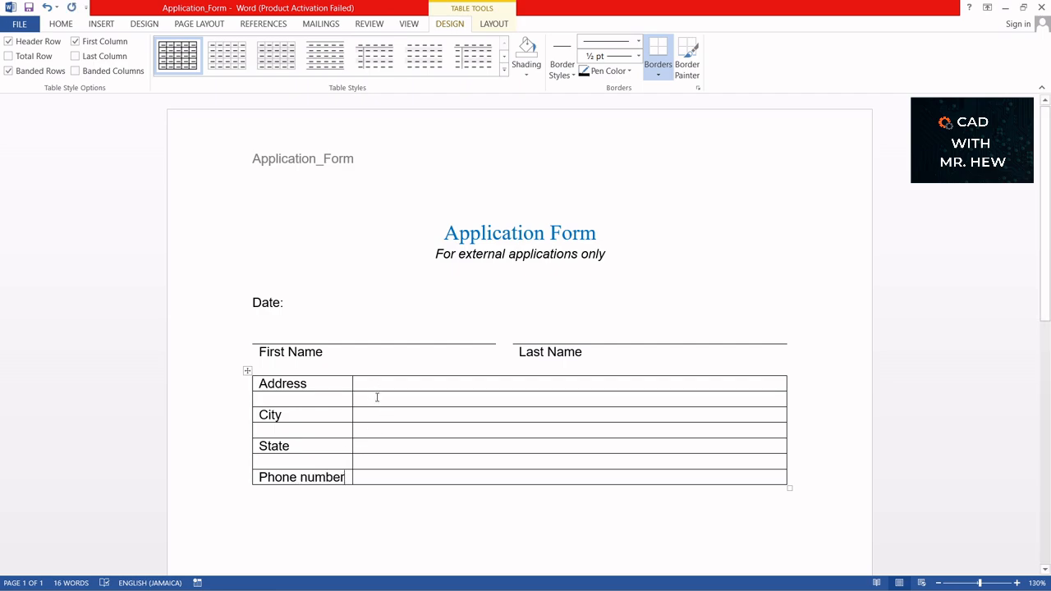
{"action": "left_click", "coordinate": [265, 400]}
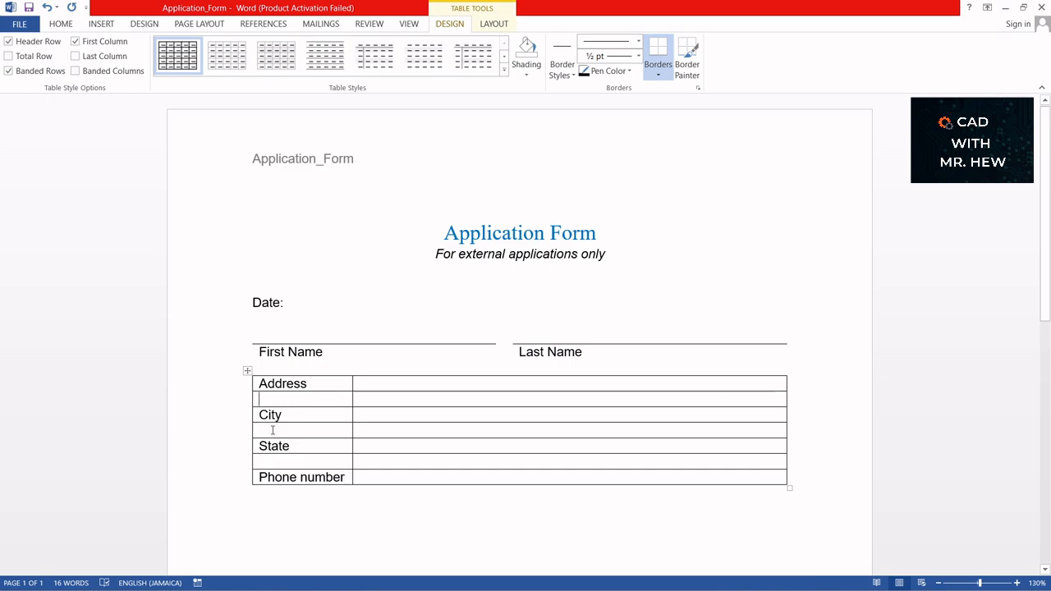
- Remove the inner divider and side borders from the blank row below Address
{"action": "left_click", "coordinate": [362, 400], "text": "shift"}
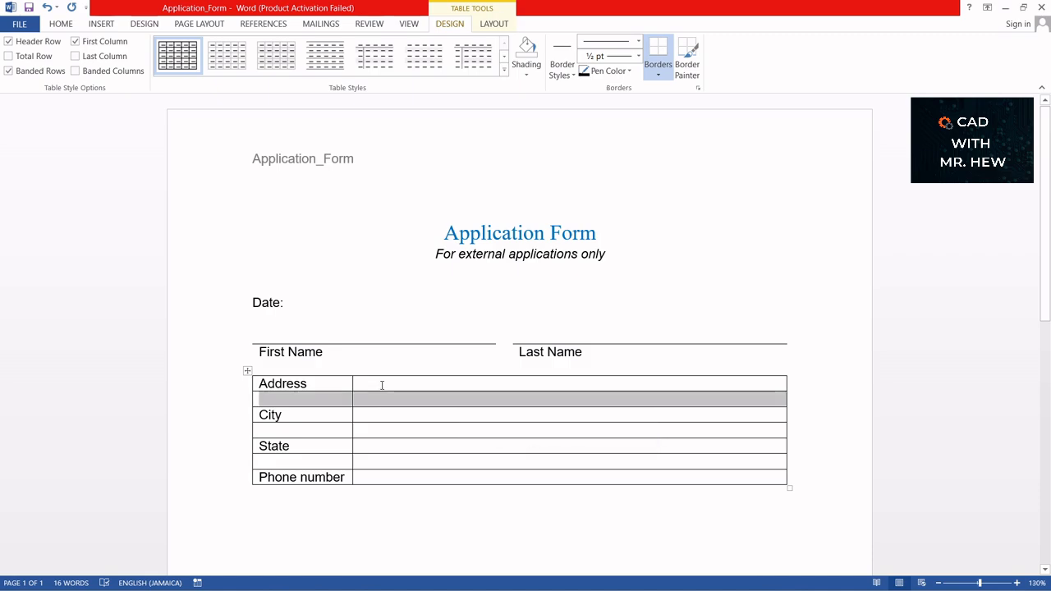
{"action": "left_click", "coordinate": [661, 74]}
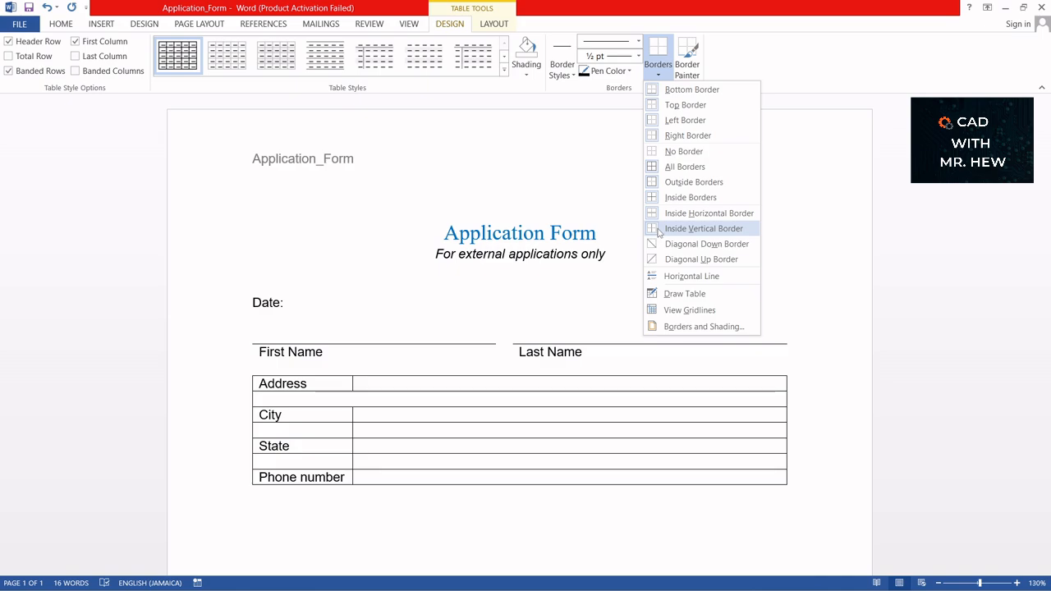
{"action": "left_click", "coordinate": [657, 230]}
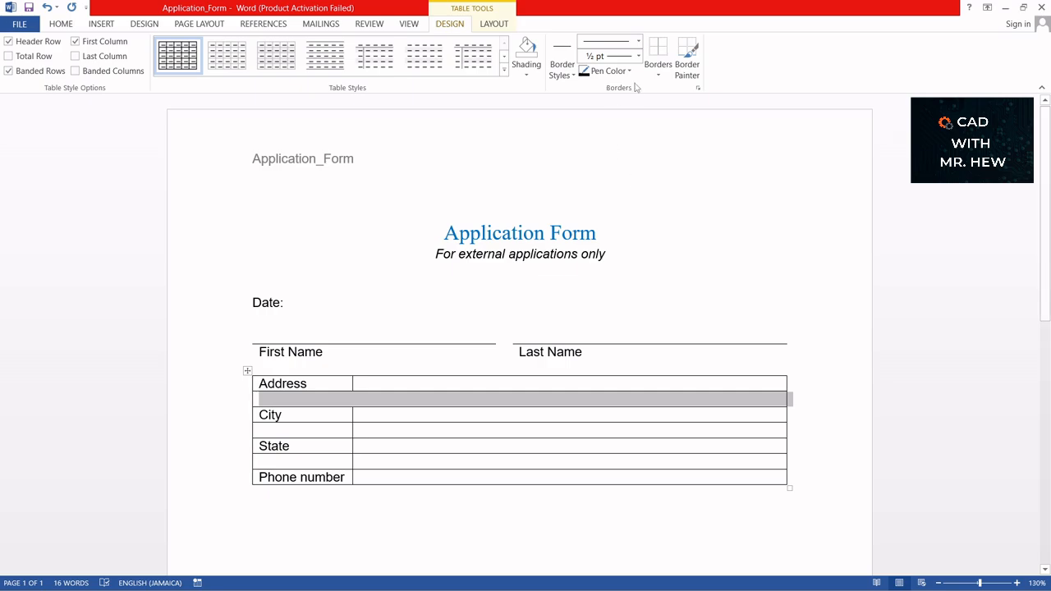
{"action": "left_click", "coordinate": [658, 73]}
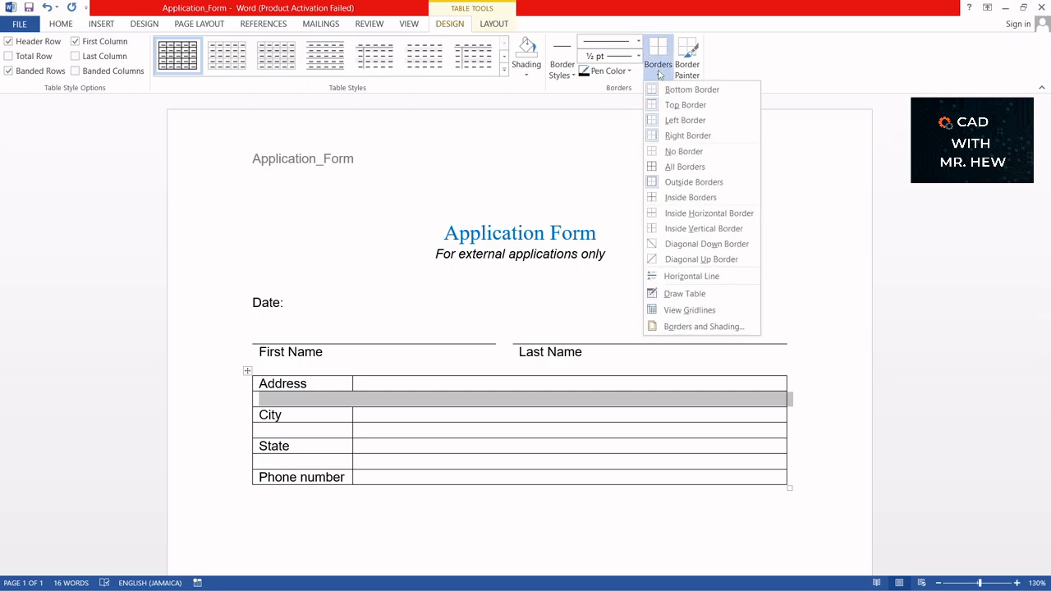
{"action": "left_click", "coordinate": [667, 122]}
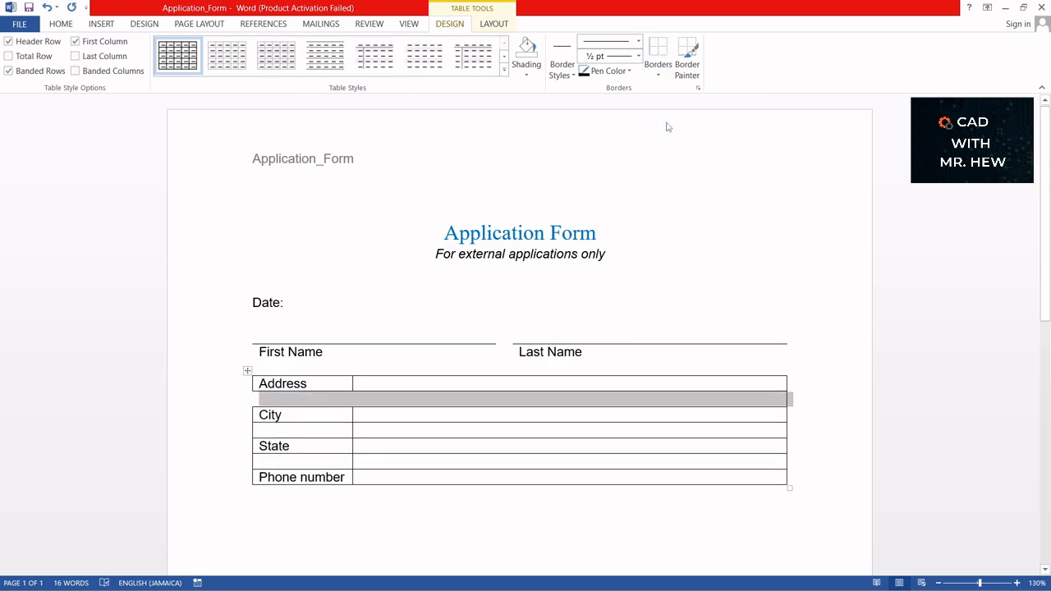
{"action": "left_click", "coordinate": [658, 73]}
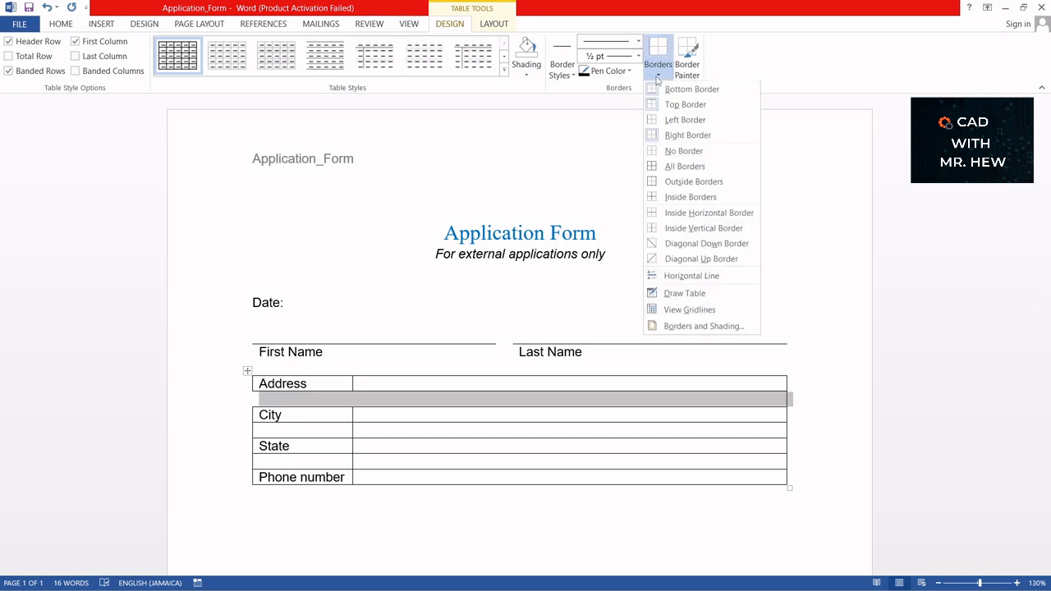
{"action": "left_click", "coordinate": [679, 135]}
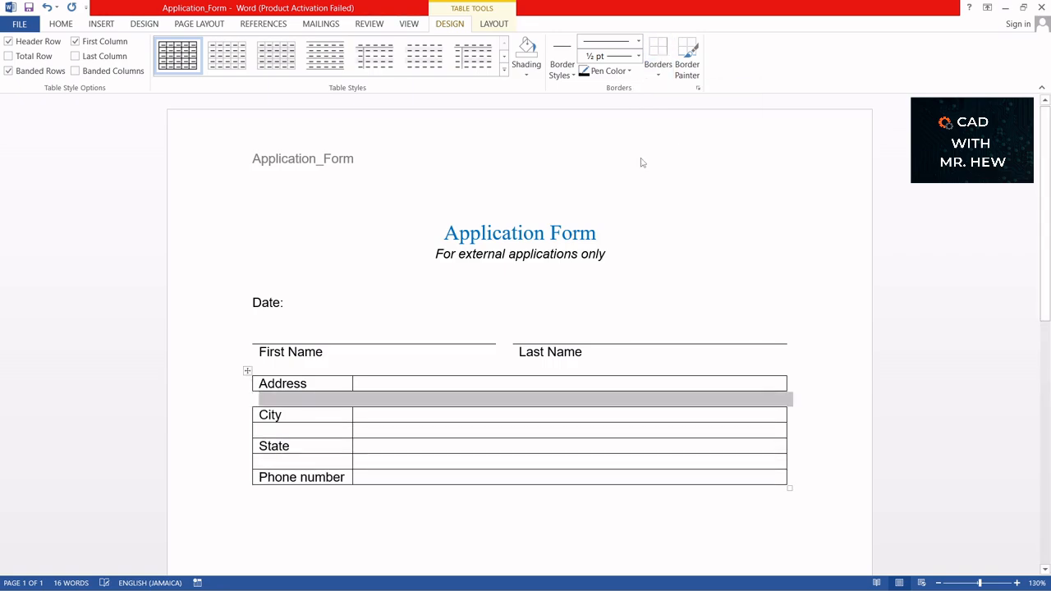
{"action": "left_click", "coordinate": [391, 435]}
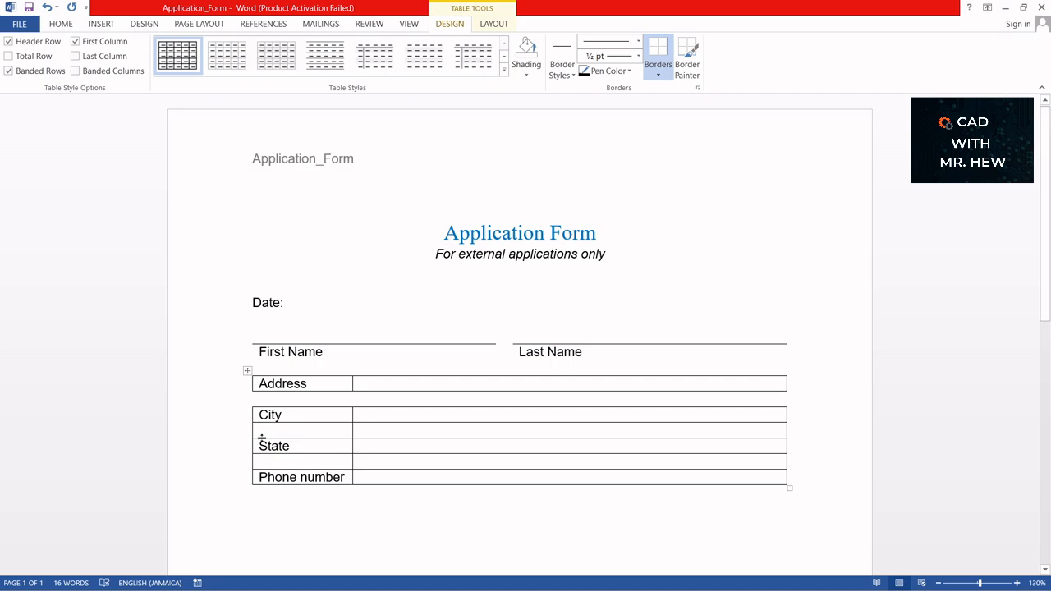
- Strip the divider and left and right borders from the blank row between City and State
{"action": "left_click_drag", "start_coordinate": [321, 427], "coordinate": [423, 424]}
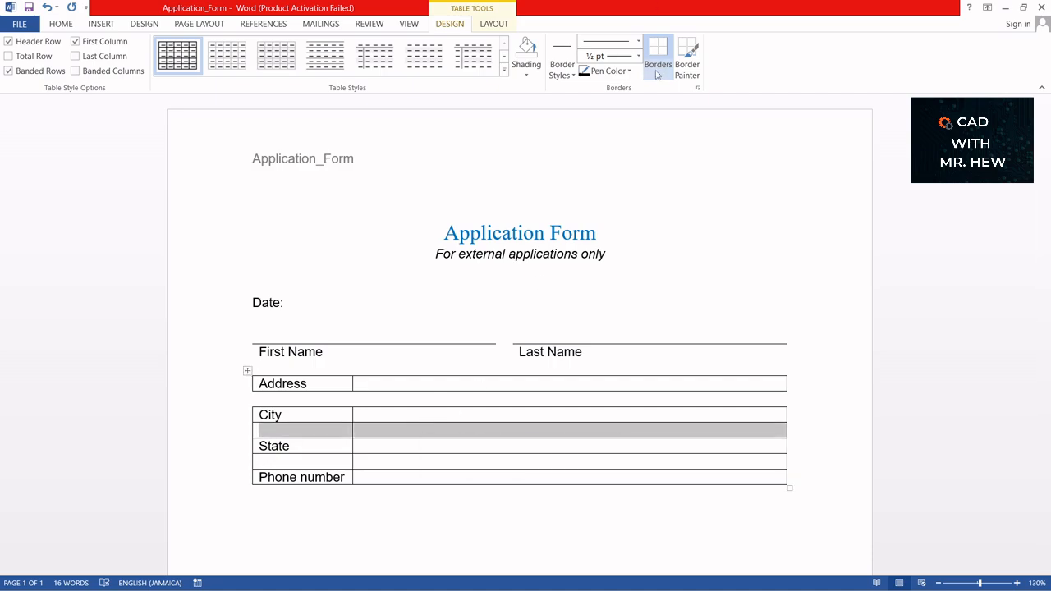
{"action": "left_click", "coordinate": [657, 75]}
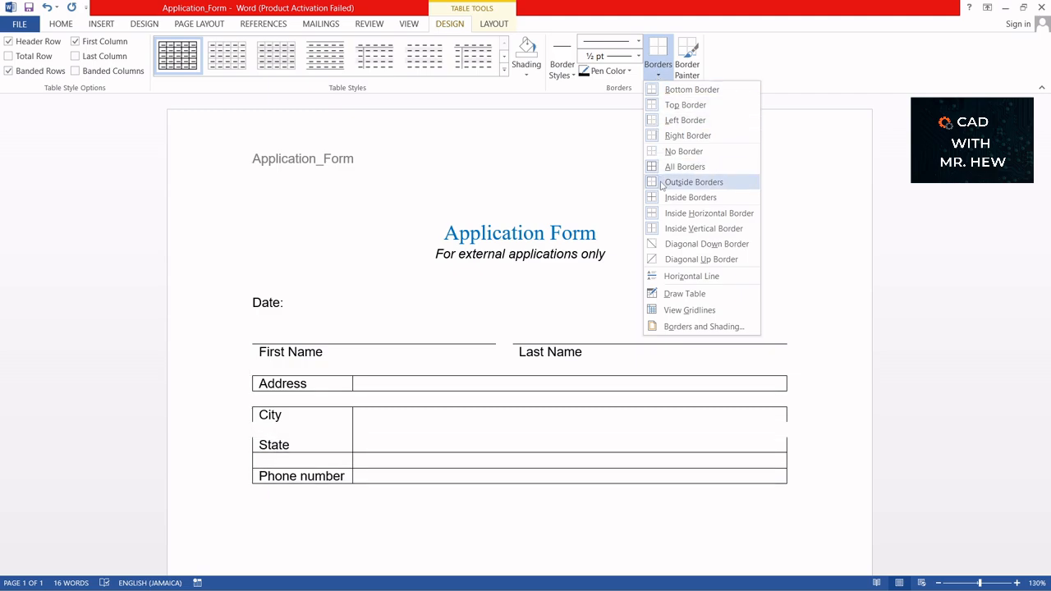
{"action": "left_click", "coordinate": [681, 231]}
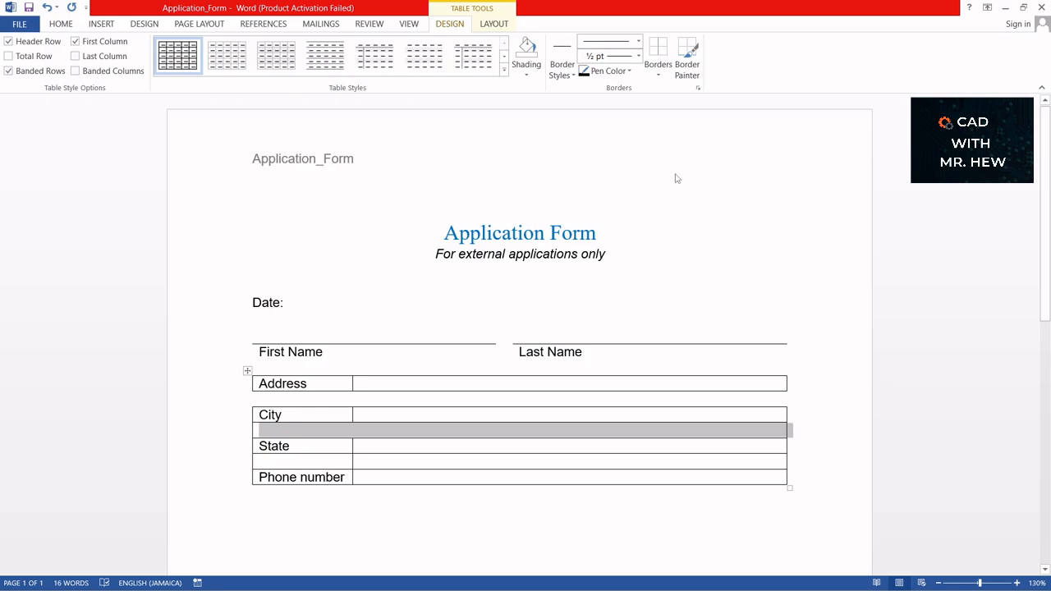
{"action": "left_click", "coordinate": [661, 77]}
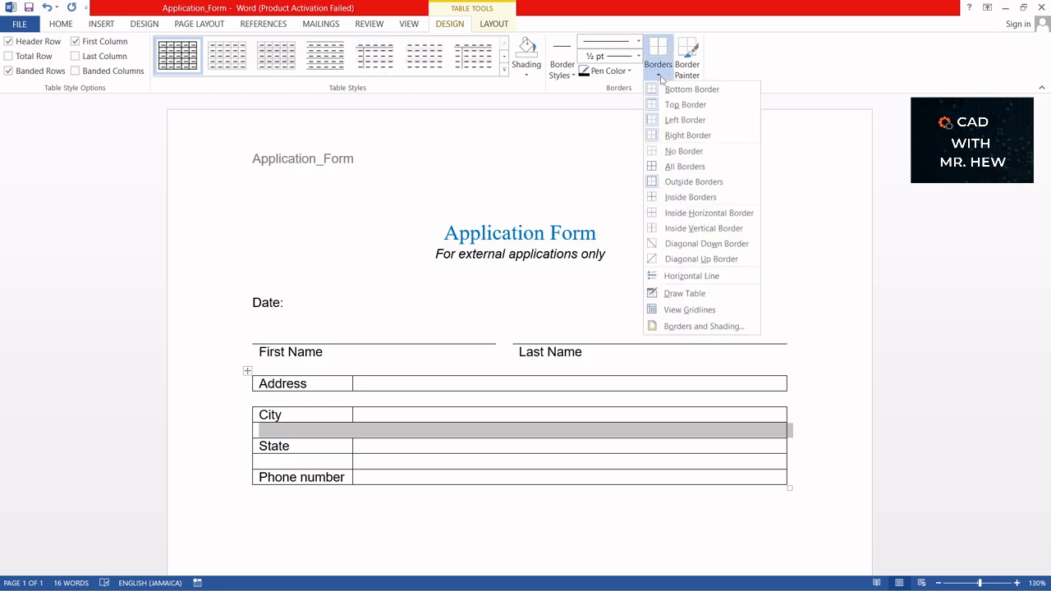
{"action": "left_click", "coordinate": [664, 123]}
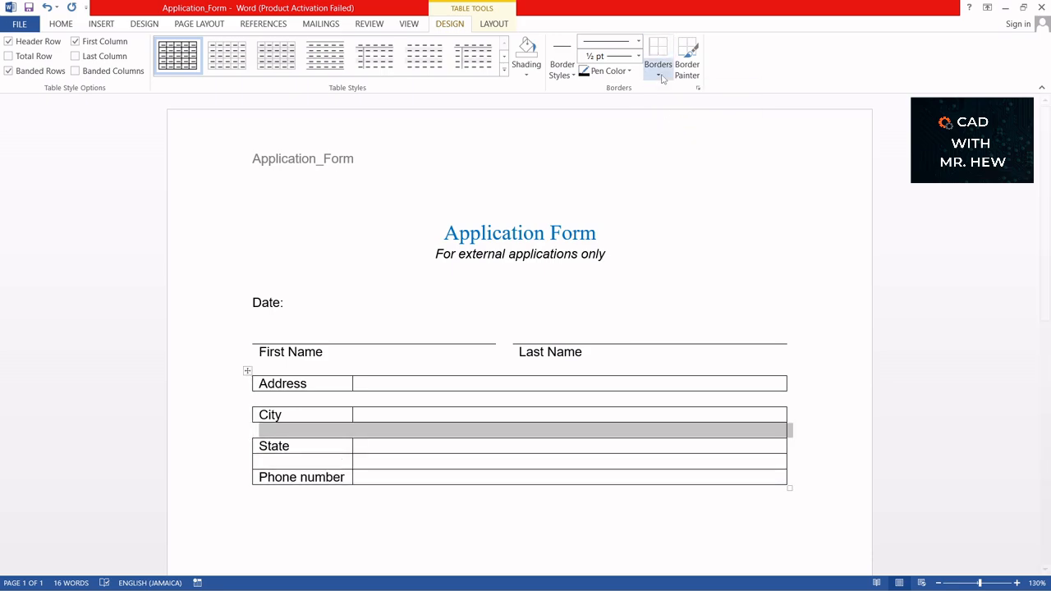
{"action": "left_click", "coordinate": [661, 77]}
{"action": "left_click", "coordinate": [680, 135]}
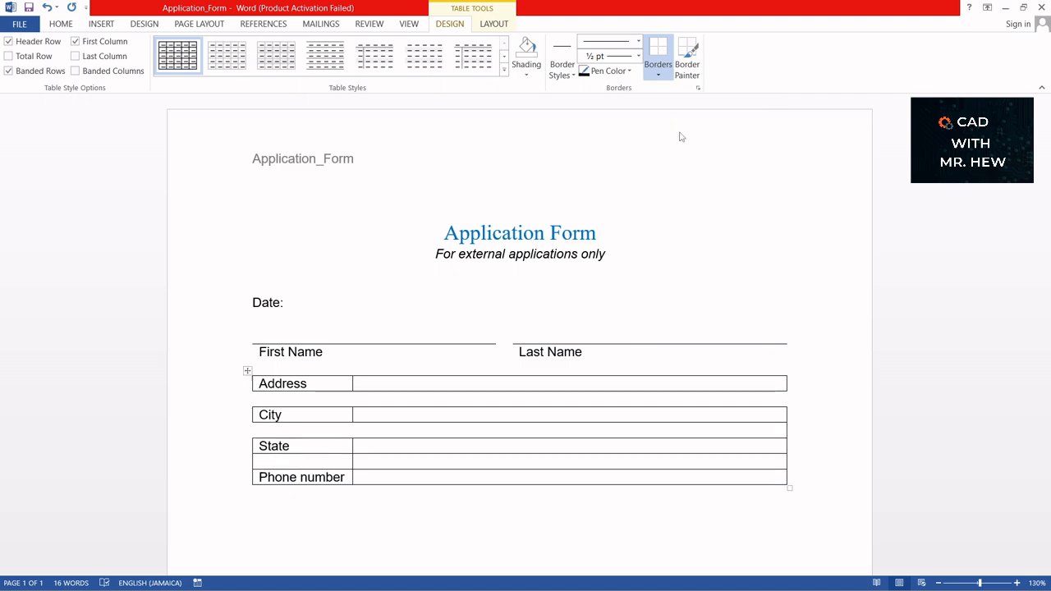
- Remove the divider and side borders from the empty row above Phone number
{"action": "left_click", "coordinate": [337, 461]}
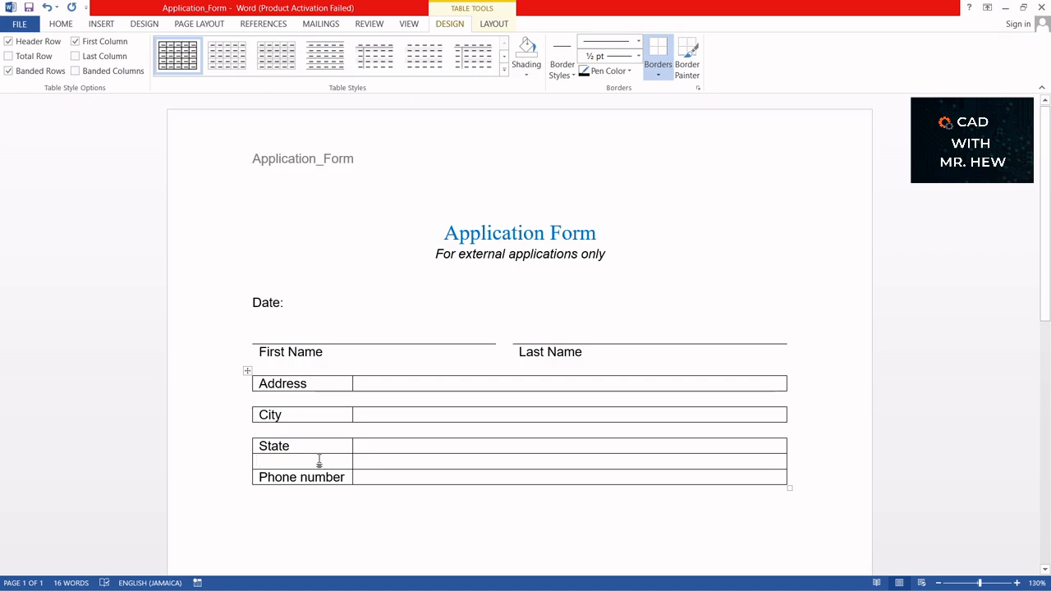
{"action": "left_click_drag", "start_coordinate": [305, 458], "coordinate": [418, 456]}
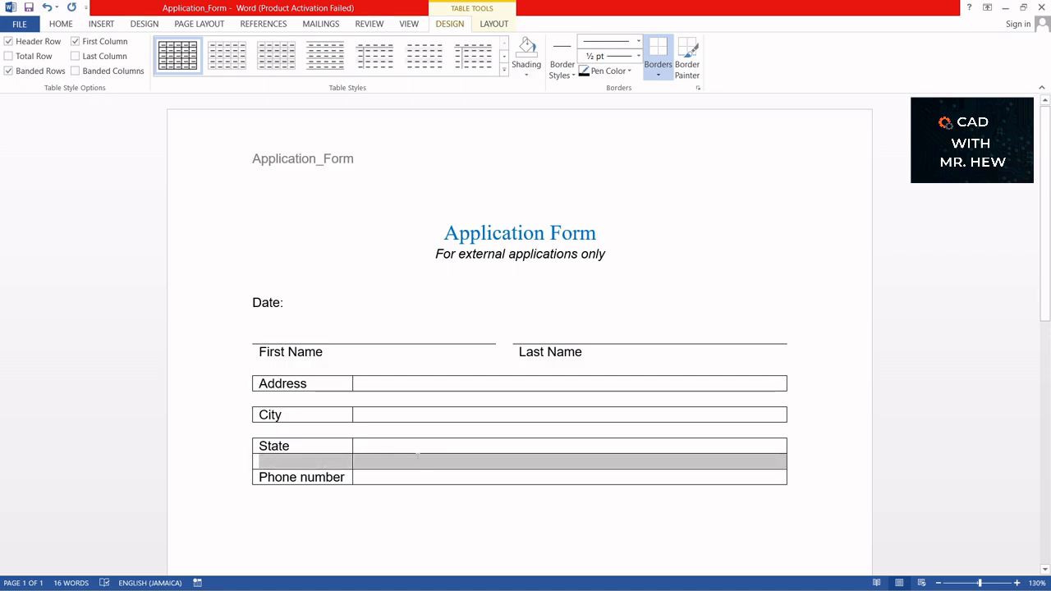
{"action": "left_click", "coordinate": [660, 74]}
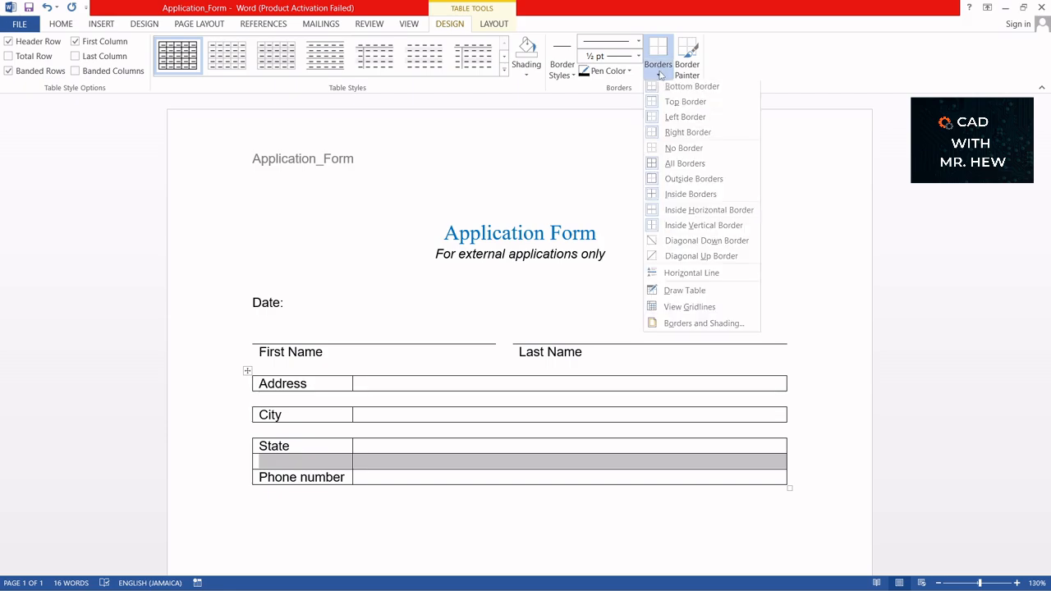
{"action": "left_click", "coordinate": [673, 229]}
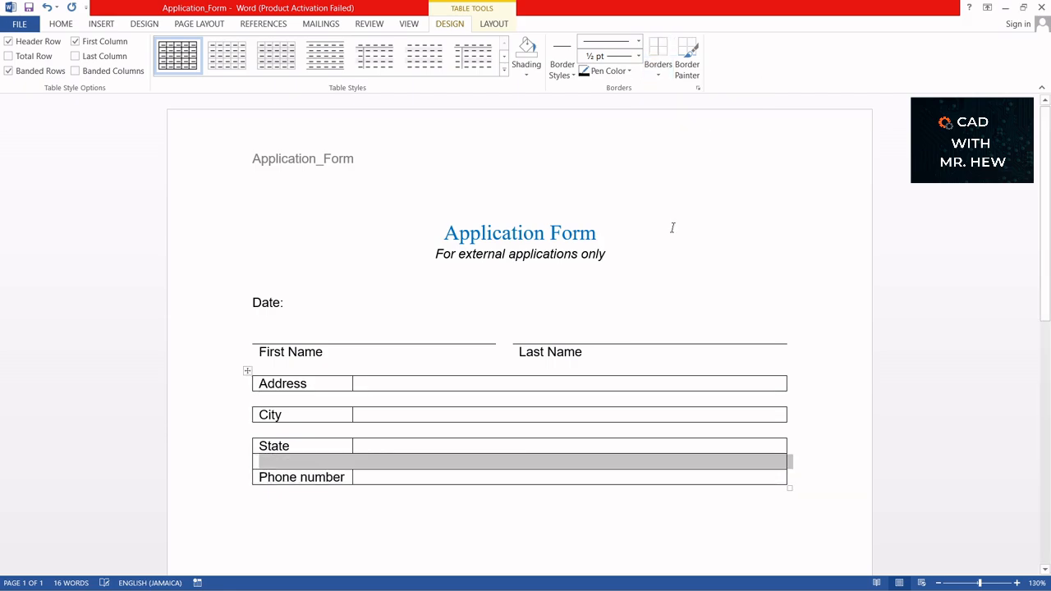
{"action": "left_click", "coordinate": [659, 75]}
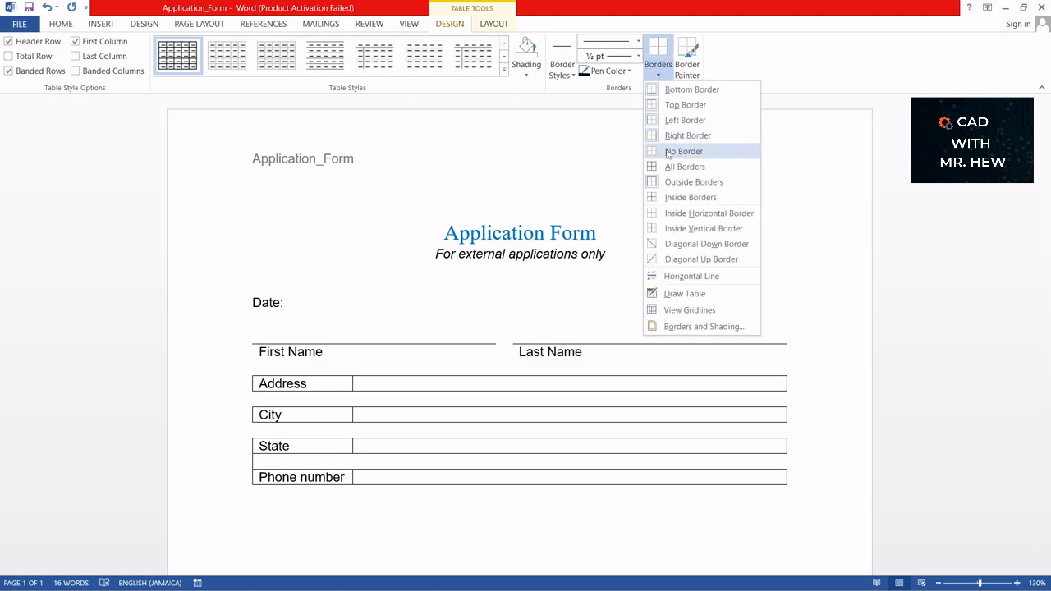
{"action": "left_click", "coordinate": [675, 121]}
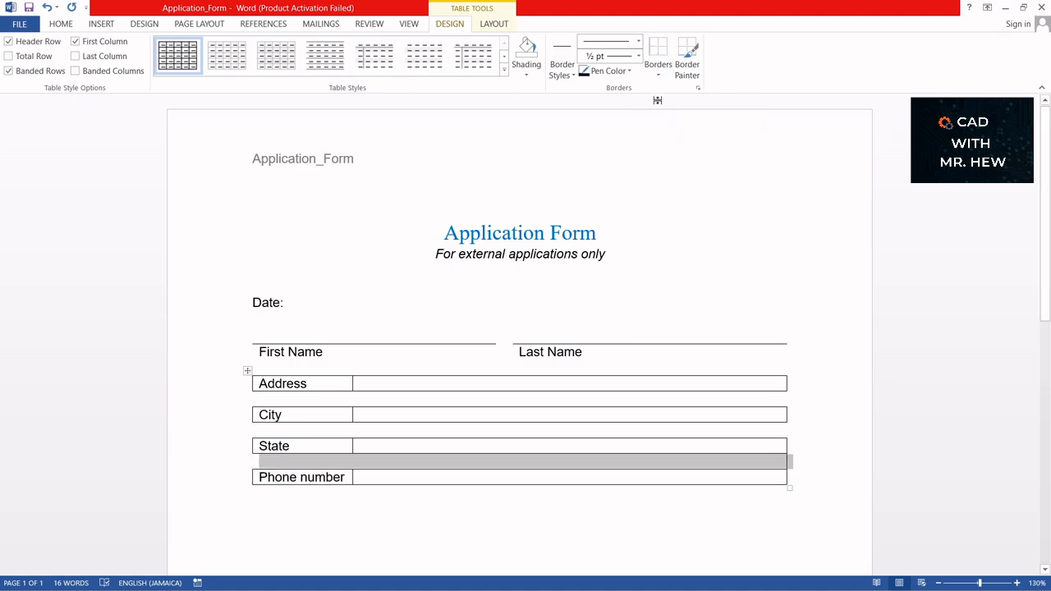
{"action": "left_click", "coordinate": [659, 75]}
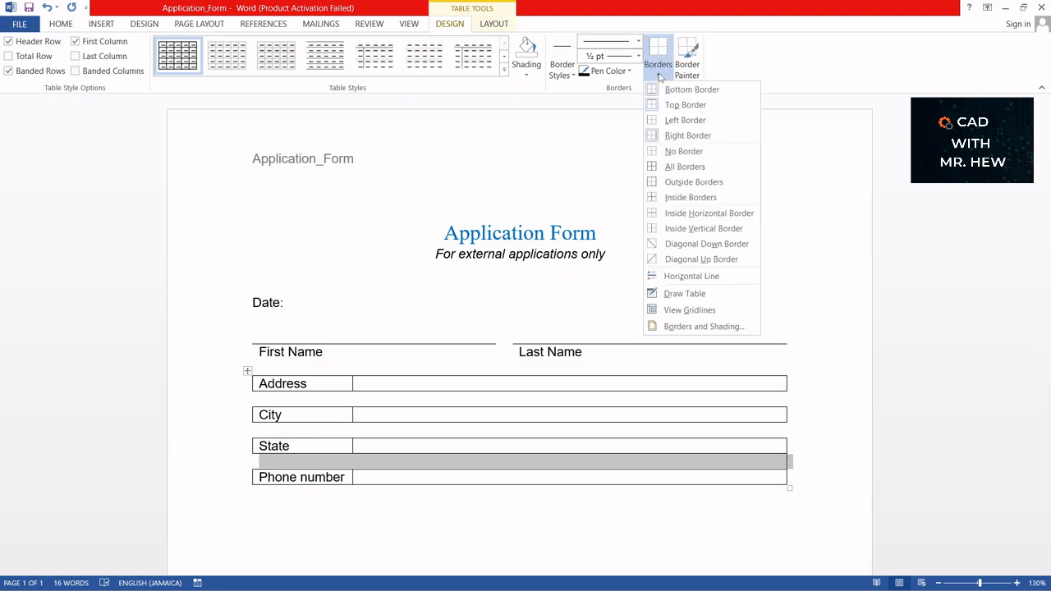
{"action": "left_click", "coordinate": [674, 137]}
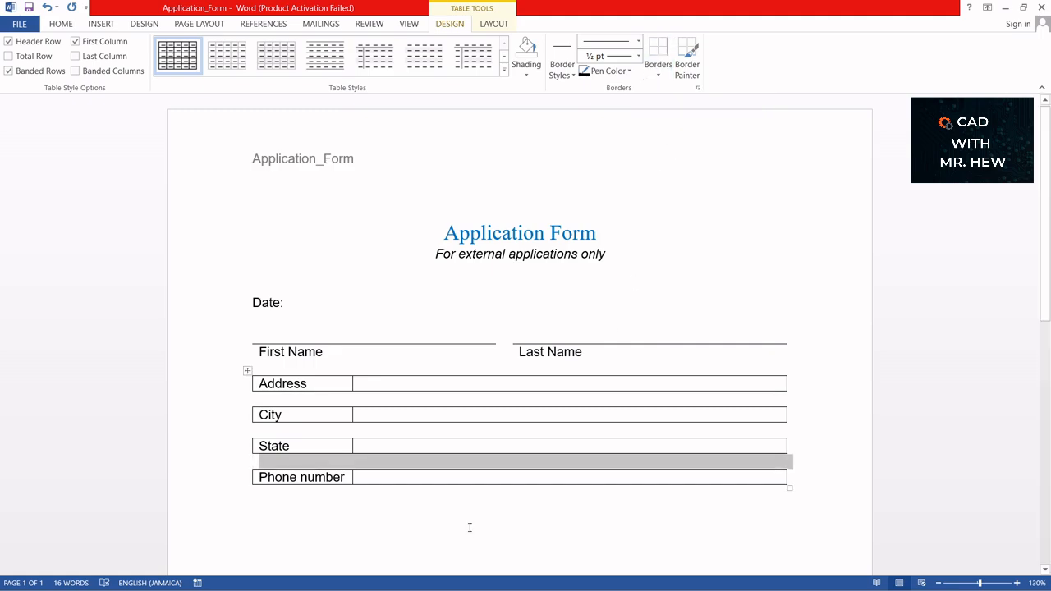
{"action": "left_click", "coordinate": [494, 493]}
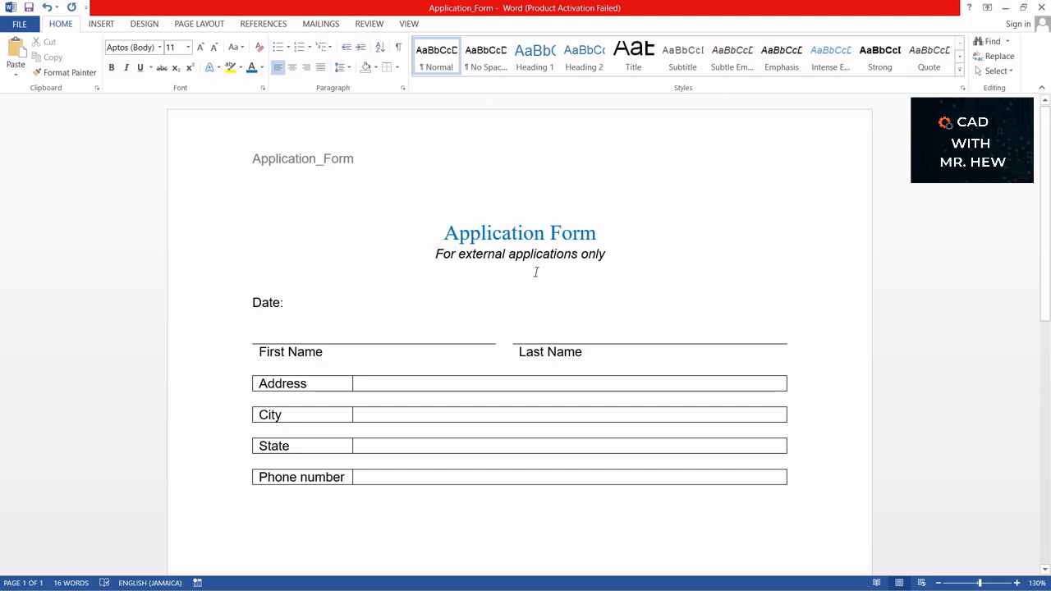
- Type 'email' on the blank line beneath the table
{"action": "scroll", "coordinate": [507, 352], "scroll_direction": "down", "scroll_amount": 3}
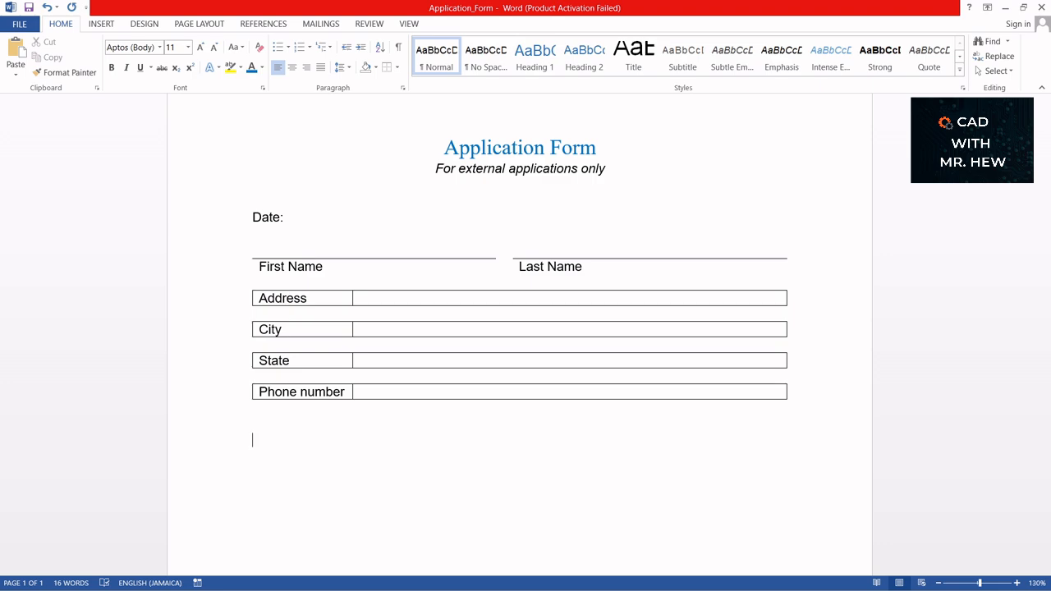
{"action": "key", "text": "BackSpace"}
{"action": "type", "text": "email"}
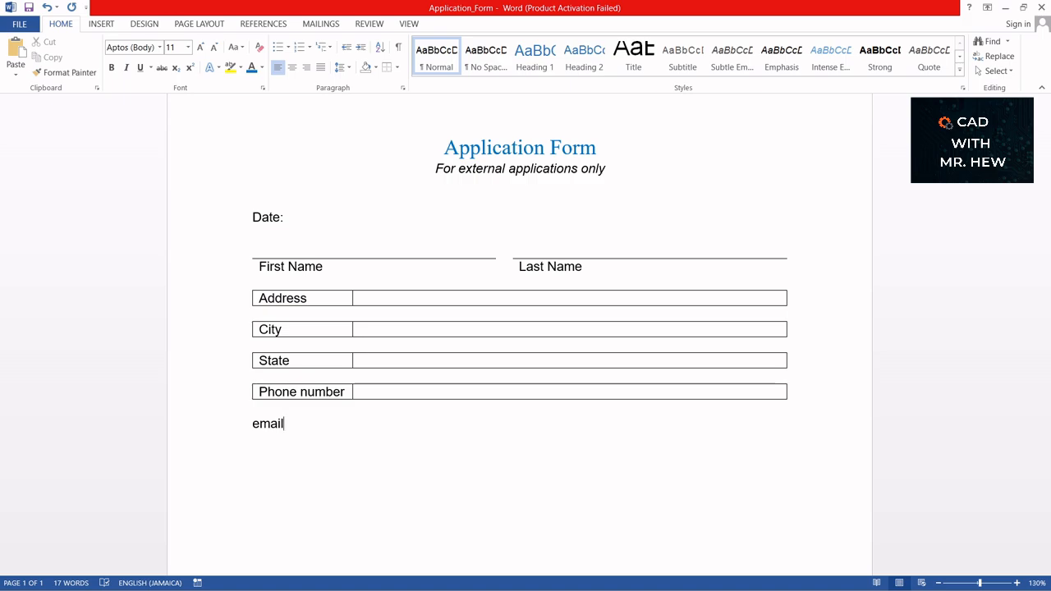
- Change 'email' to 'Email:' with a capital E and a colon
{"action": "left_click", "coordinate": [259, 422]}
{"action": "key", "text": "BackSpace"}
{"action": "type", "text": "E"}
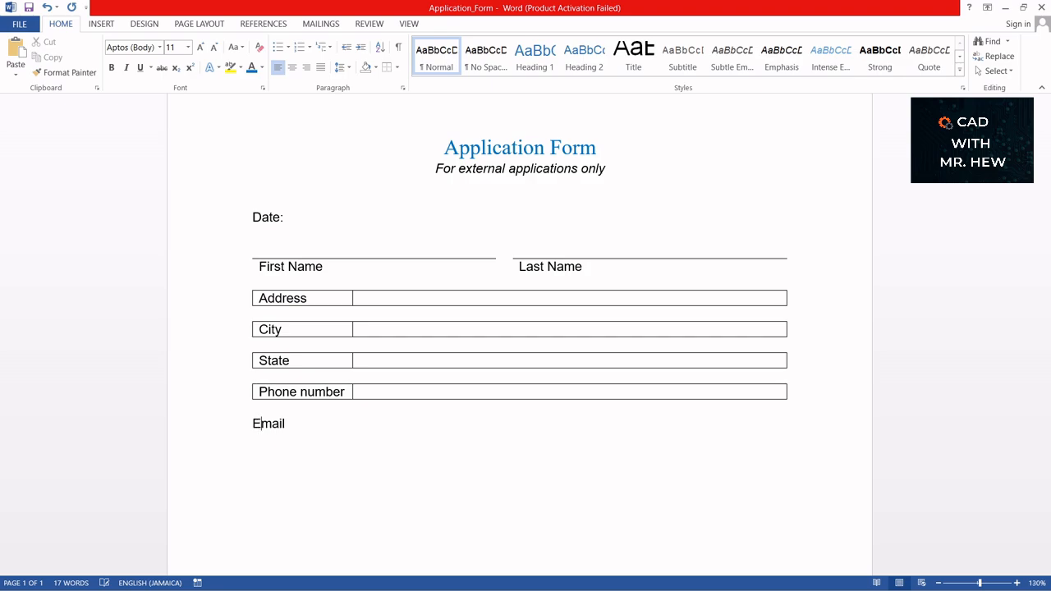
{"action": "left_click", "coordinate": [305, 425]}
{"action": "type", "text": ":"}
- Add an 'Occupation' line below with 'student' as its first choice
{"action": "key", "text": "Return"}
{"action": "key", "text": "Return"}
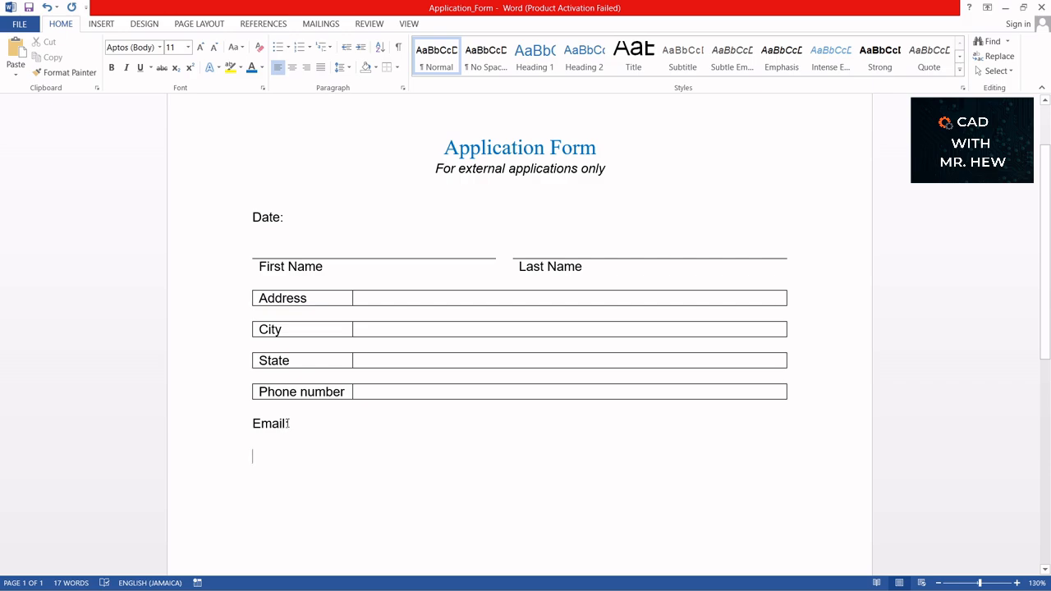
{"action": "type", "text": "Occ"}
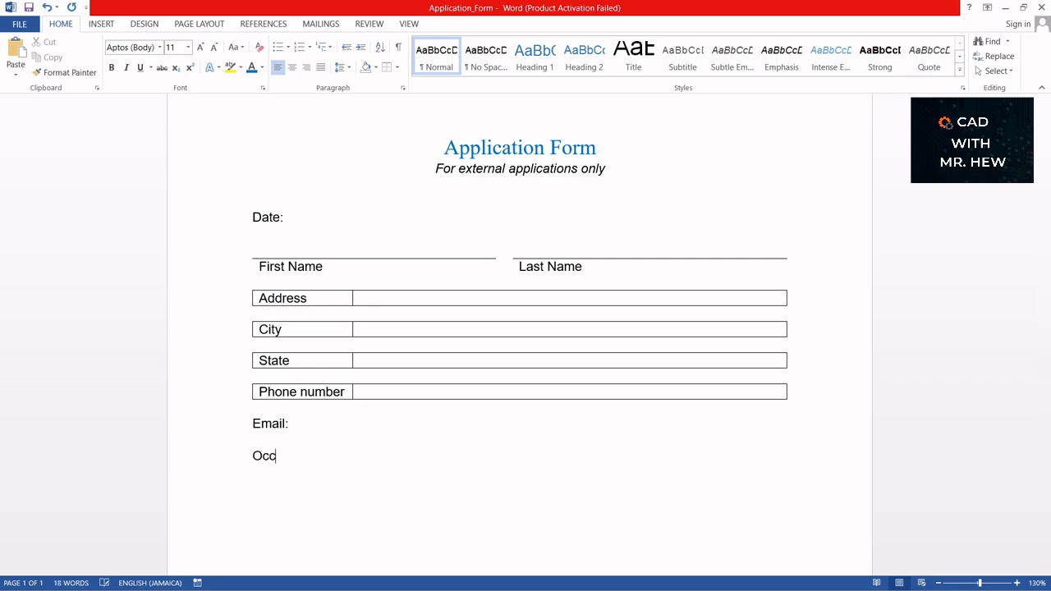
{"action": "type", "text": "upation:"}
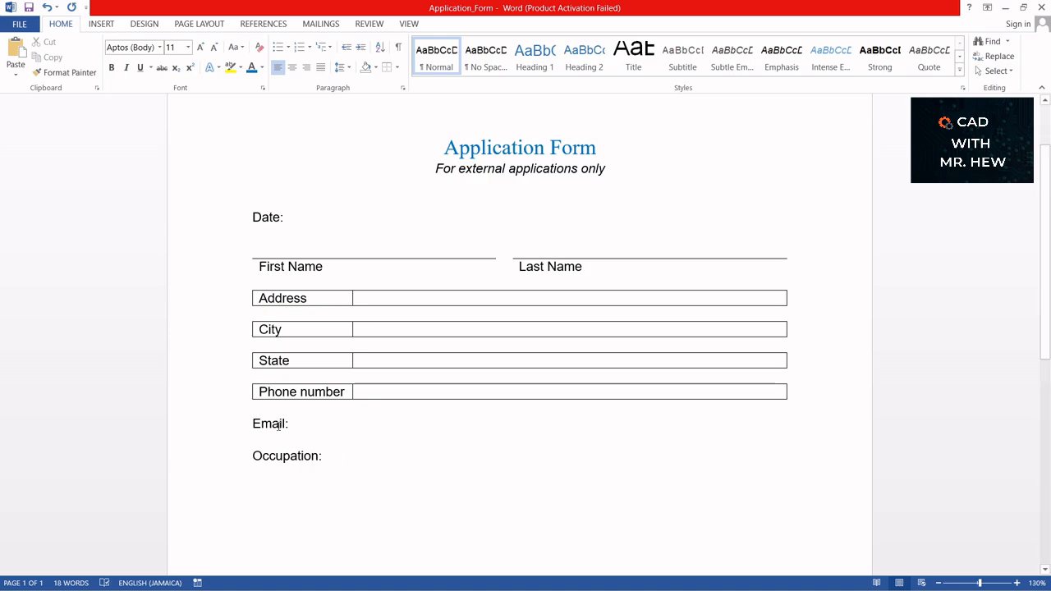
{"action": "type", "text": "st"}
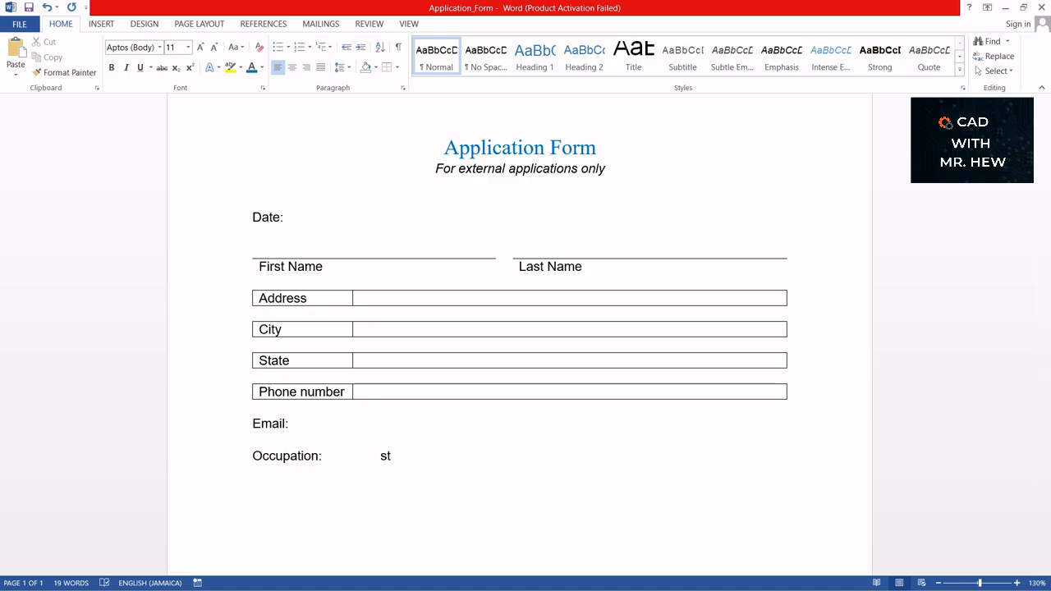
{"action": "type", "text": "udent"}
{"action": "key", "text": "Tab"}
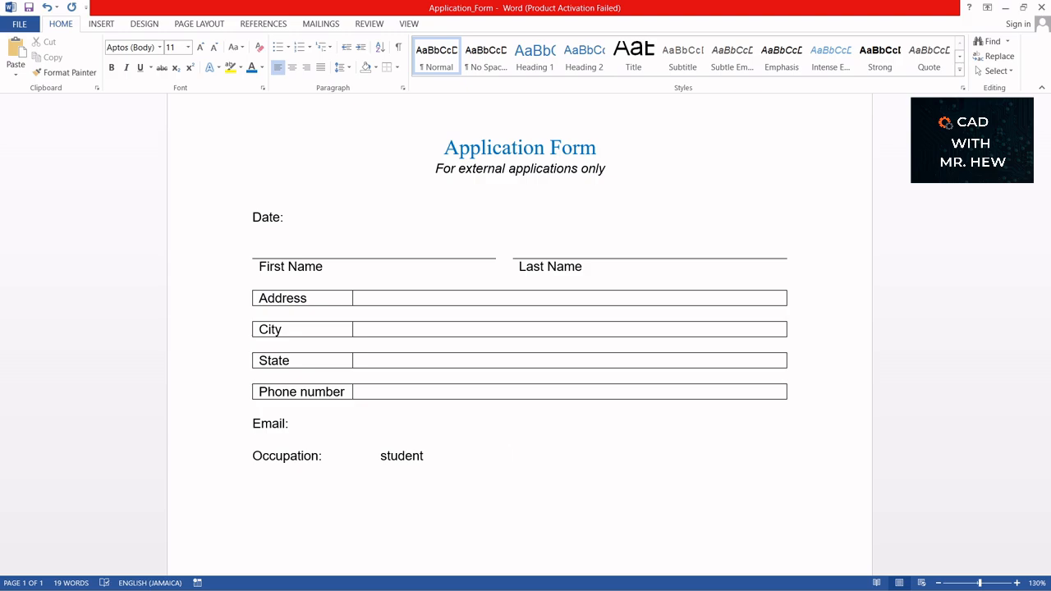
- Add tab-spaced 'Employed' and 'Retired' choices, capitalise 'Student', and start a new line
{"action": "type", "text": "Em"}
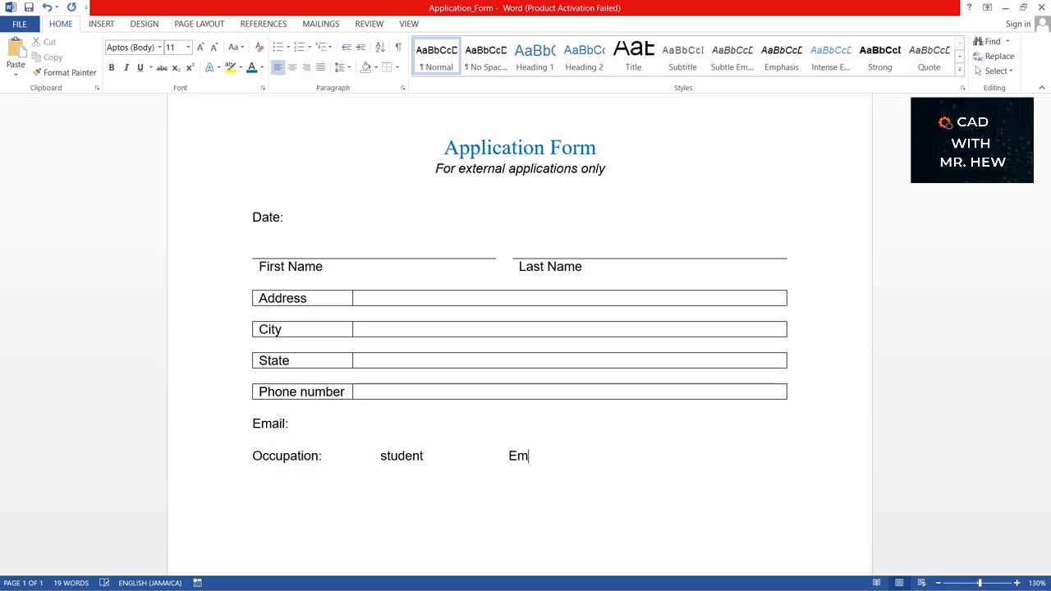
{"action": "type", "text": "ployed"}
{"action": "left_click", "coordinate": [388, 457]}
{"action": "key", "text": "BackSpace"}
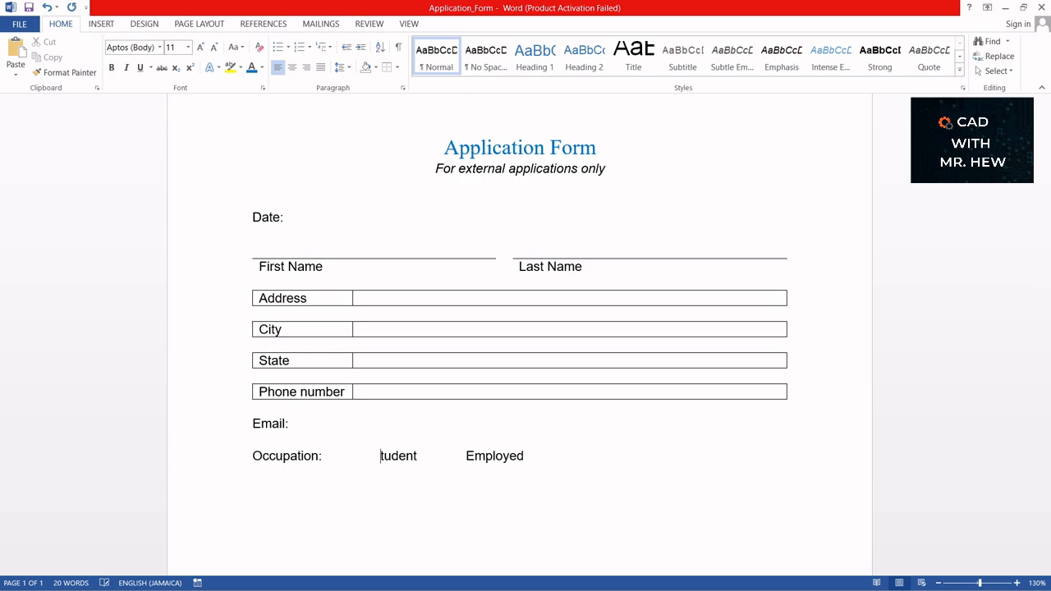
{"action": "type", "text": "S"}
{"action": "left_click", "coordinate": [581, 455]}
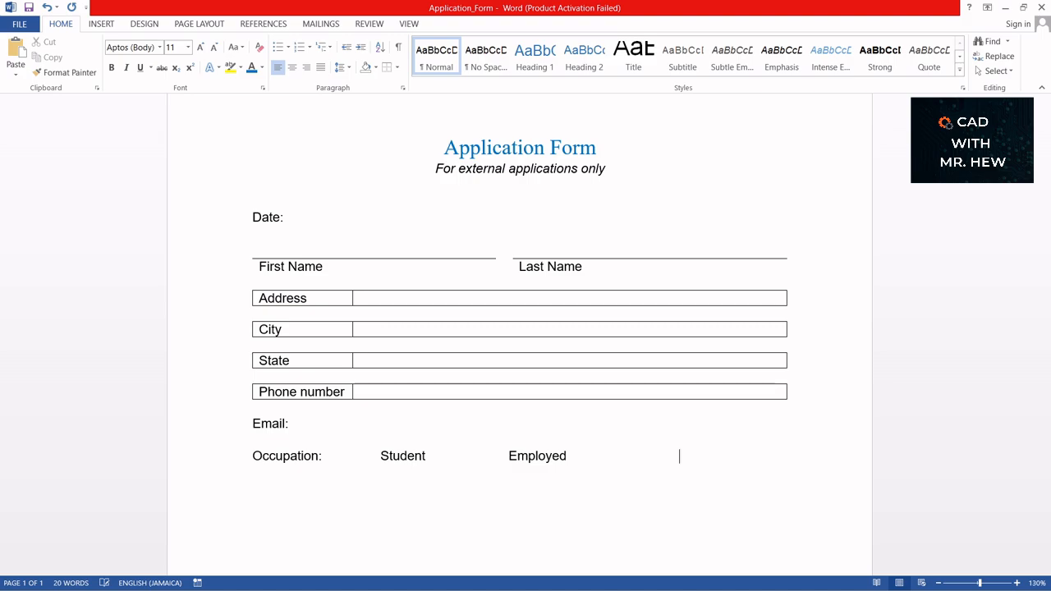
{"action": "type", "text": "E"}
{"action": "key", "text": "BackSpace"}
{"action": "type", "text": "Retired"}
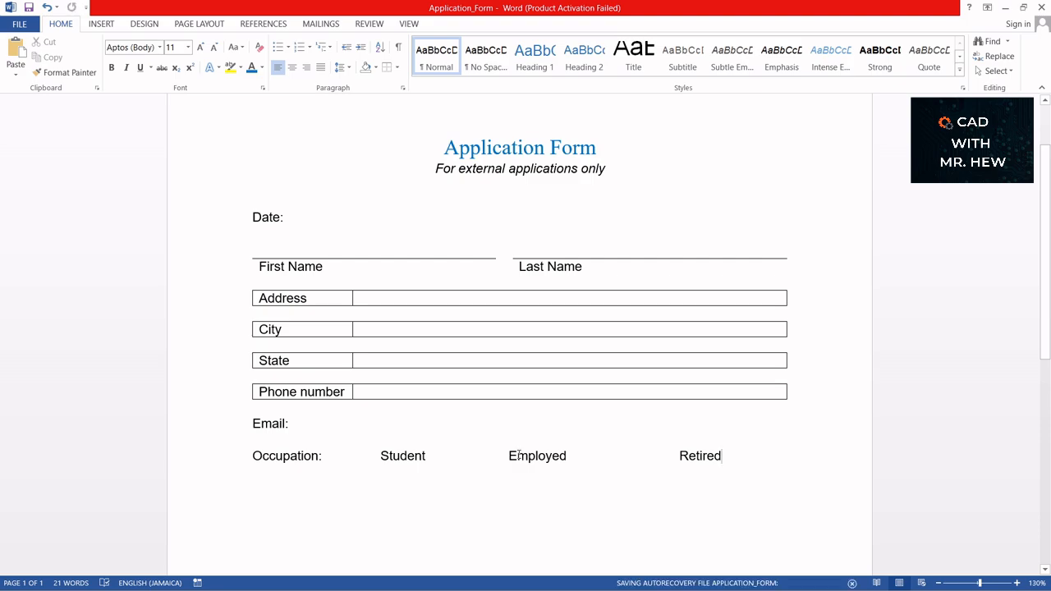
{"action": "key", "text": "Return"}
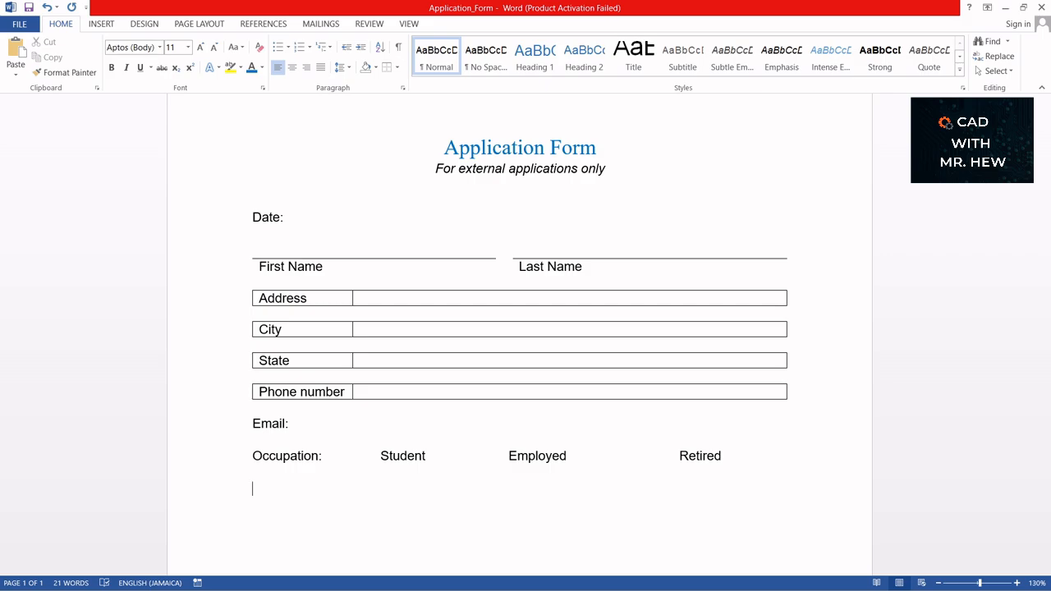
- Type the question 'Is this your first application?' on its own line
{"action": "type", "text": "Is this your first appl"}
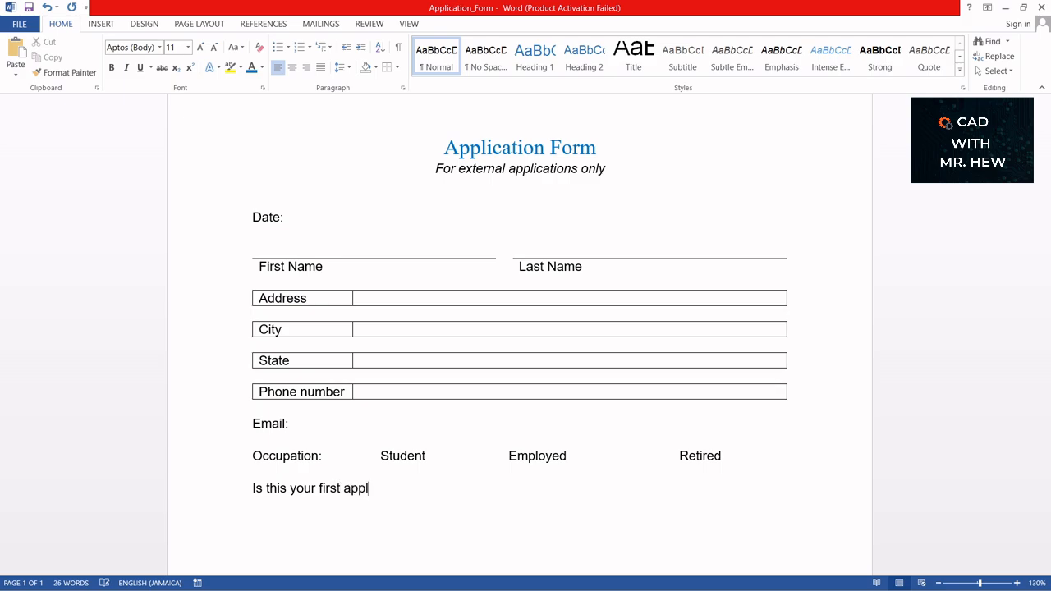
{"action": "type", "text": "ication?"}
{"action": "key", "text": "Return"}
- Add tab-separated 'Yes' and 'No' choices below it, followed by blank lines
{"action": "type", "text": "Yes"}
{"action": "key", "text": "Tab"}
{"action": "key", "text": "Tab"}
{"action": "key", "text": "Tab"}
{"action": "type", "text": "No"}
{"action": "scroll", "coordinate": [587, 352], "scroll_direction": "down", "scroll_amount": 1}
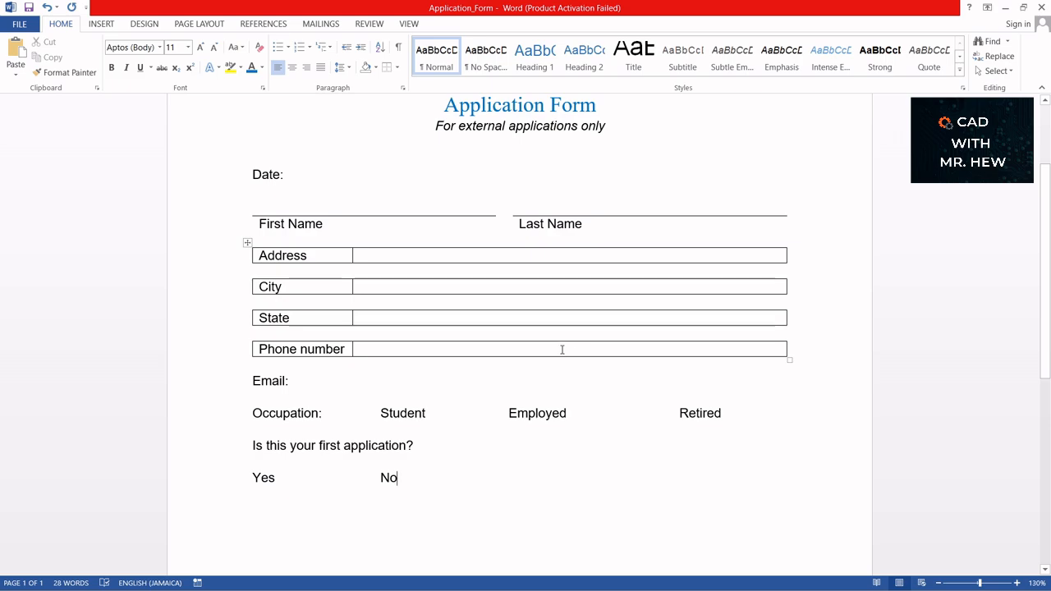
{"action": "scroll", "coordinate": [562, 350], "scroll_direction": "down", "scroll_amount": 1}
{"action": "scroll", "coordinate": [556, 349], "scroll_direction": "down", "scroll_amount": 1}
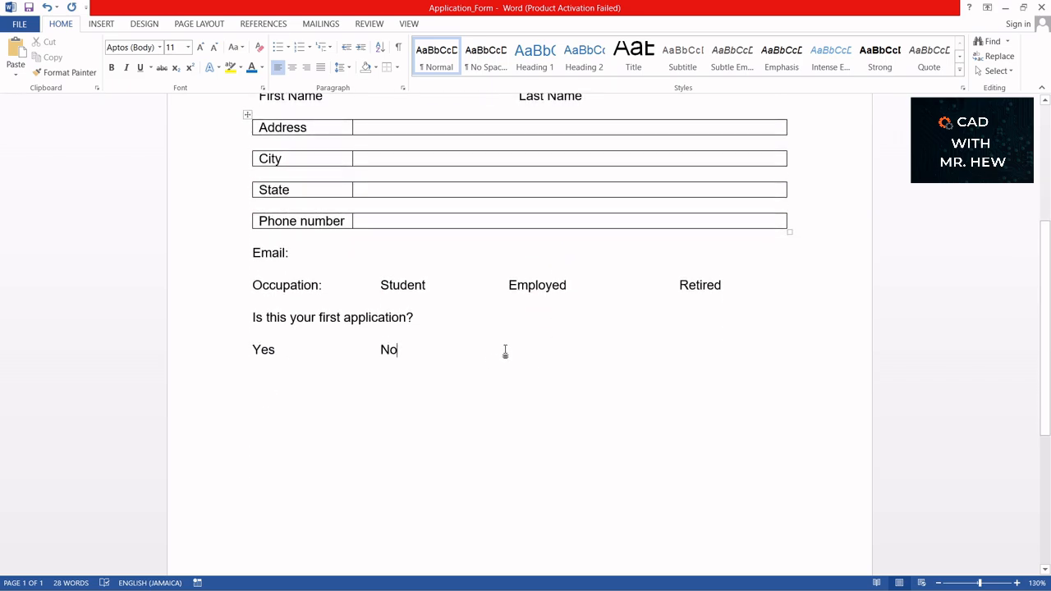
{"action": "key", "text": "Return"}
{"action": "key", "text": "Return"}
{"action": "key", "text": "Return"}
{"action": "key", "text": "Return"}
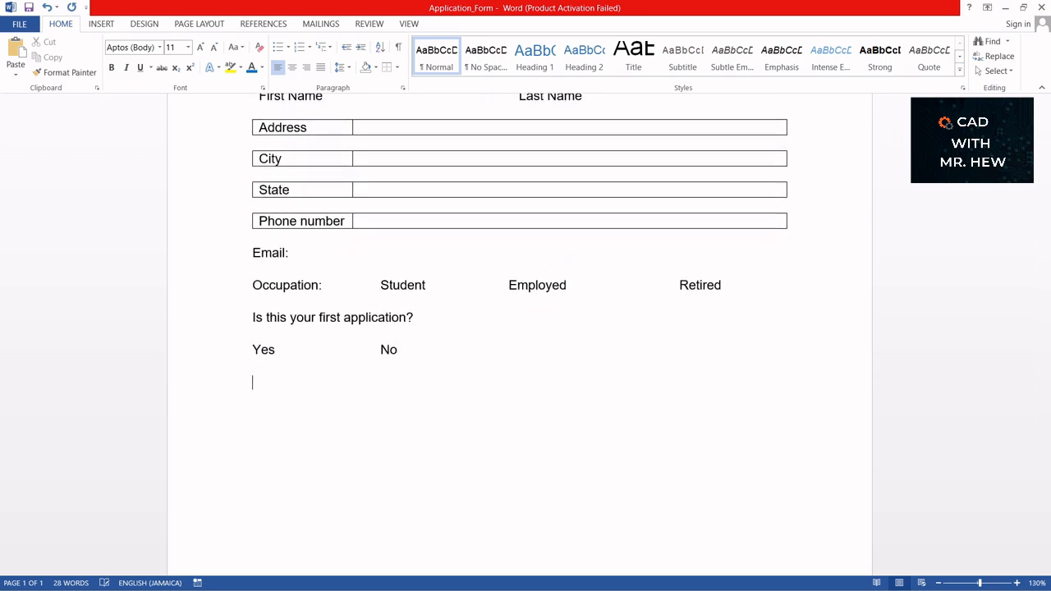
{"action": "key", "text": "Return"}
{"action": "key", "text": "Return"}
{"action": "key", "text": "Return"}
- Type a centred 'Thank you for completing the form' line and select it
{"action": "left_click", "coordinate": [292, 72]}
{"action": "type", "text": "Thank "}
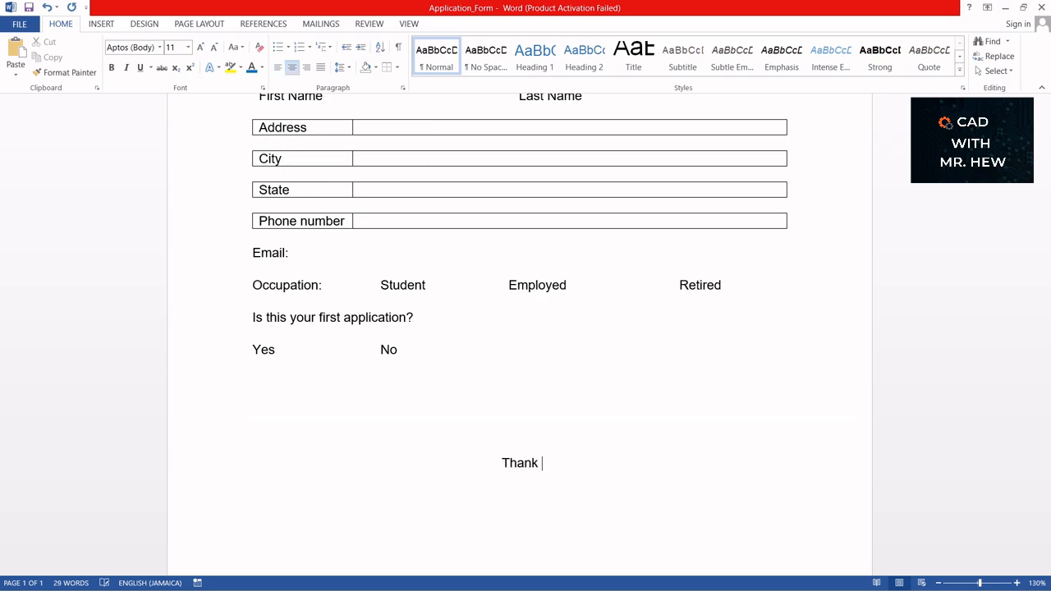
{"action": "type", "text": "you for "}
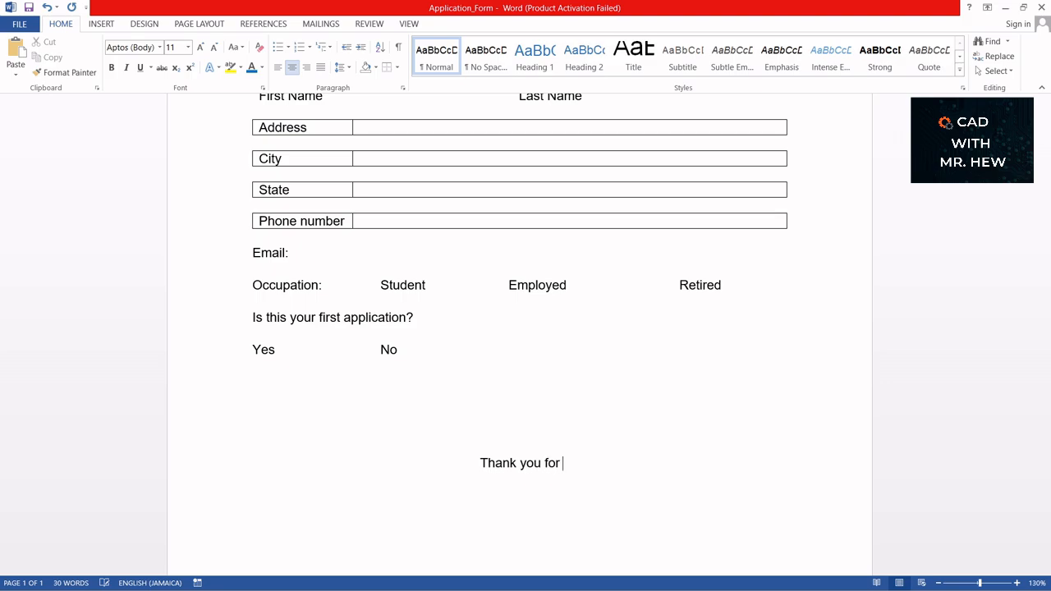
{"action": "type", "text": "comple"}
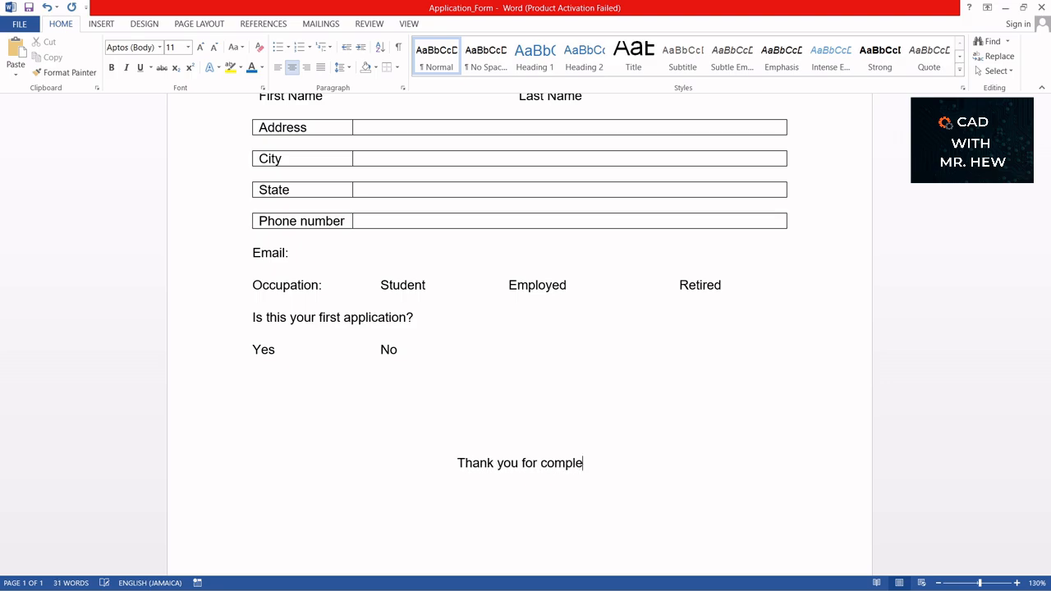
{"action": "type", "text": "ting "}
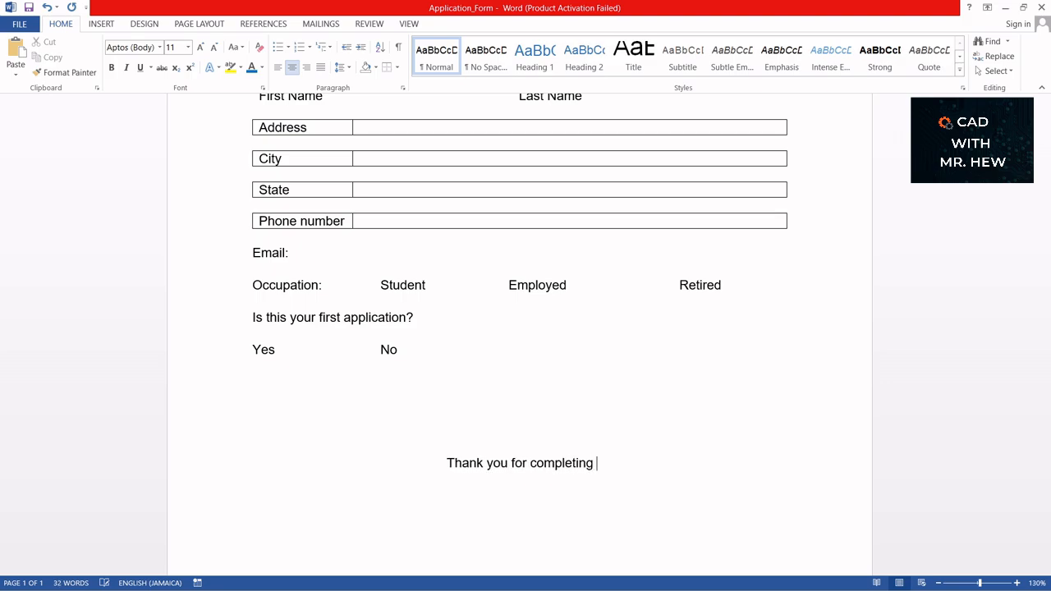
{"action": "type", "text": "the form"}
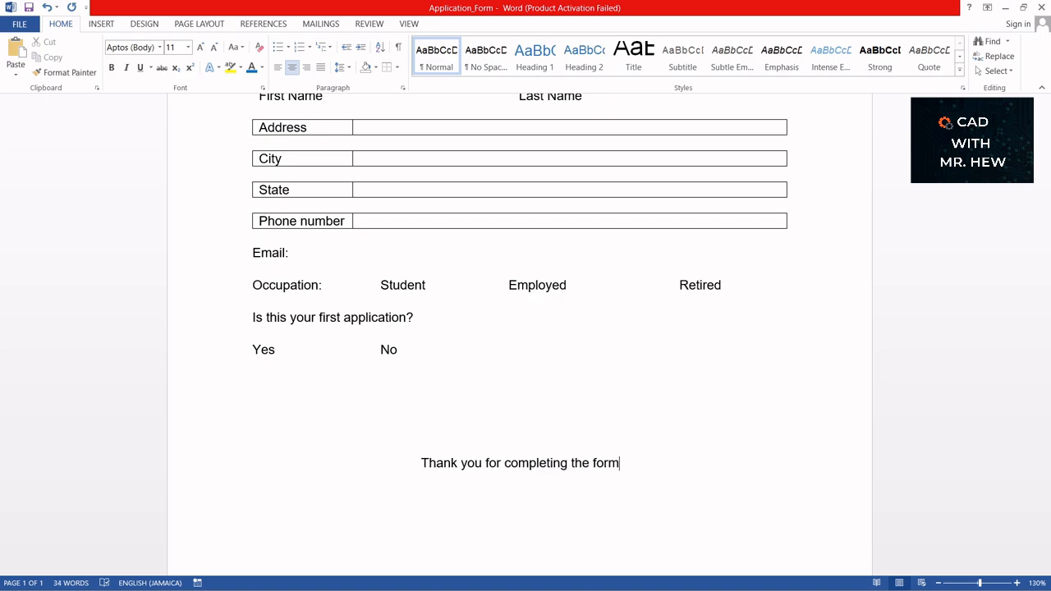
{"action": "key", "text": "Return"}
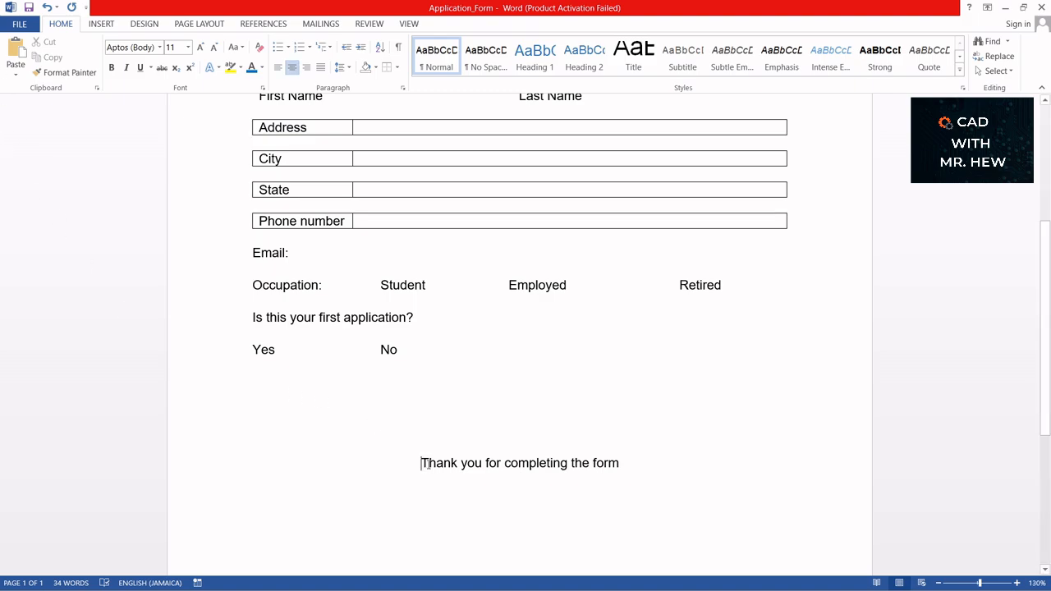
{"action": "left_click_drag", "start_coordinate": [419, 462], "coordinate": [621, 463]}
- Add a full stop and format the thank-you line as 14 pt, blue, underlined and bold
{"action": "left_click", "coordinate": [621, 463]}
{"action": "type", "text": "."}
{"action": "key", "text": "ctrl+shift+Left"}
{"action": "key", "text": "ctrl+shift+Left"}
{"action": "key", "text": "ctrl+shift+Left"}
{"action": "key", "text": "ctrl+shift+Left"}
{"action": "key", "text": "ctrl+shift+Left"}
{"action": "key", "text": "ctrl+shift+Left"}
{"action": "key", "text": "ctrl+shift+Left"}
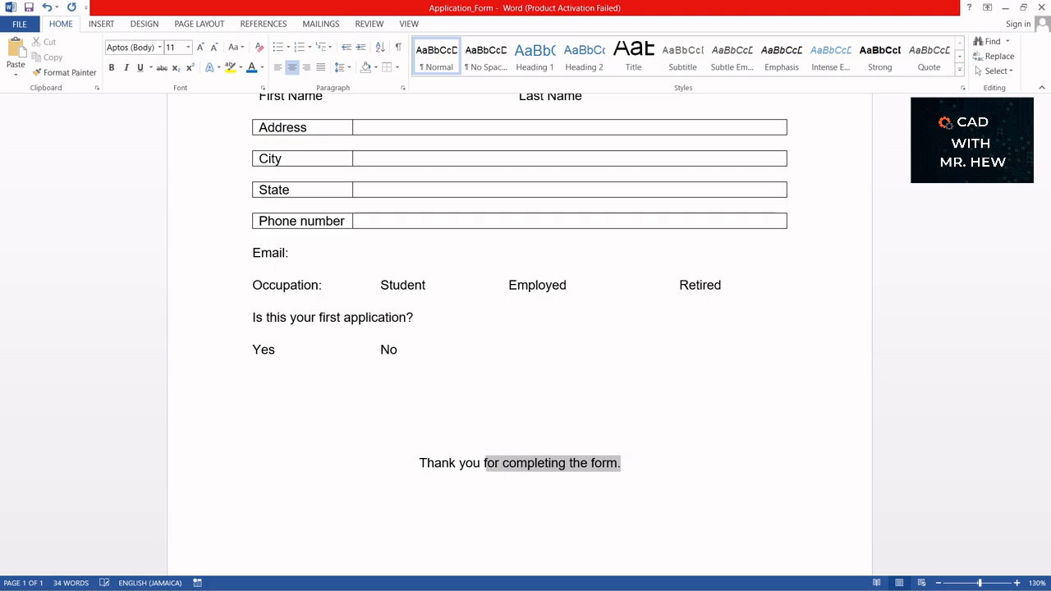
{"action": "key", "text": "ctrl+shift+Left"}
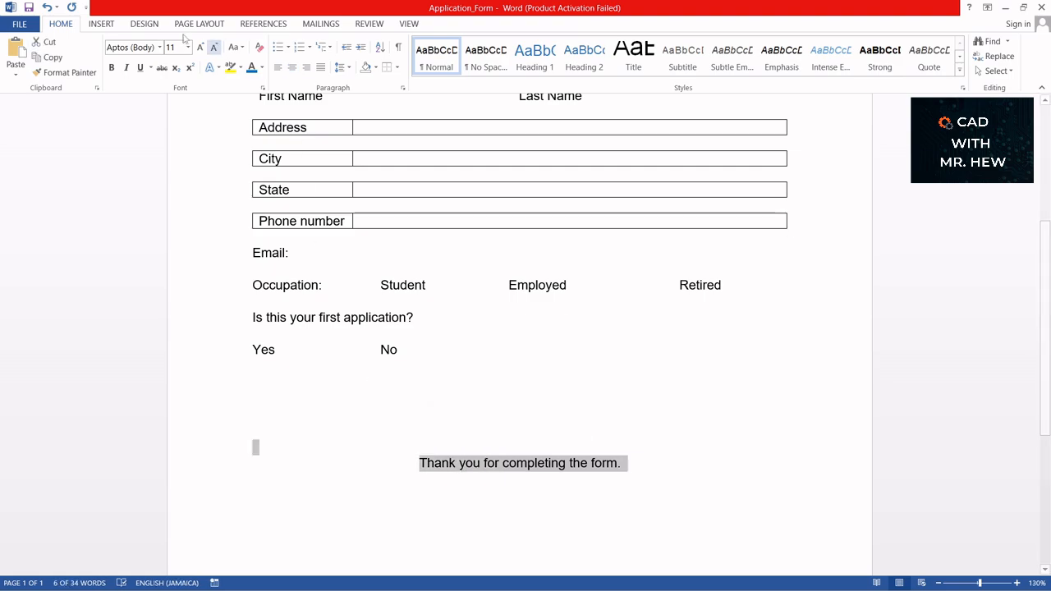
{"action": "left_click", "coordinate": [188, 48]}
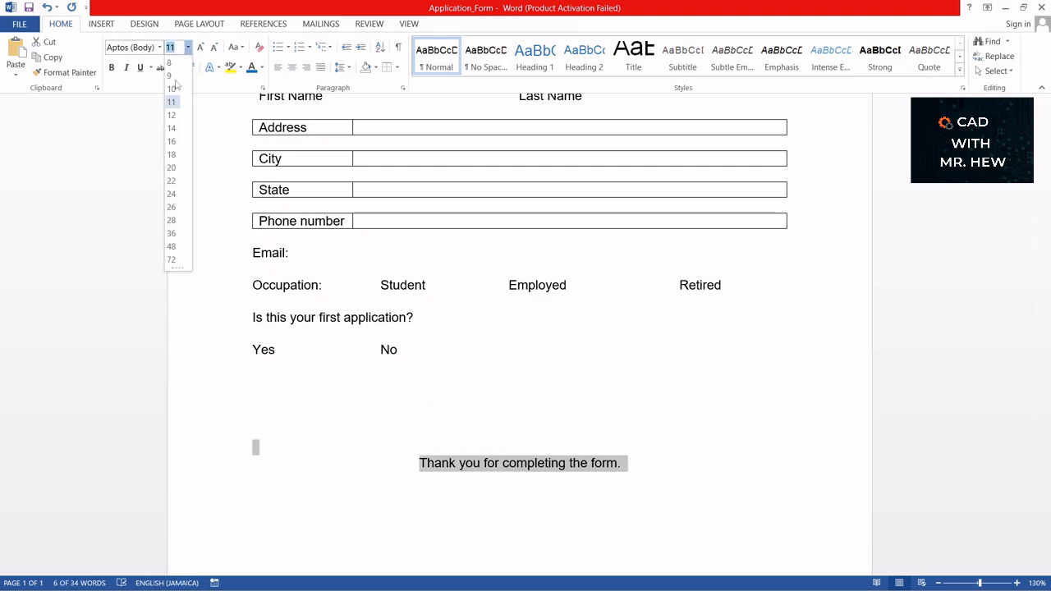
{"action": "left_click", "coordinate": [173, 130]}
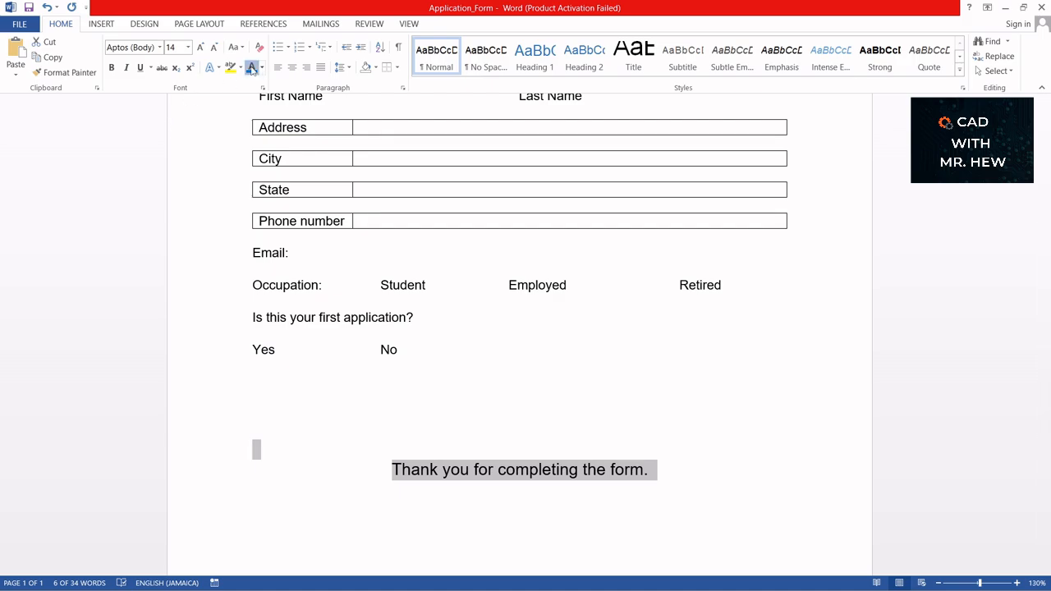
{"action": "left_click", "coordinate": [252, 68]}
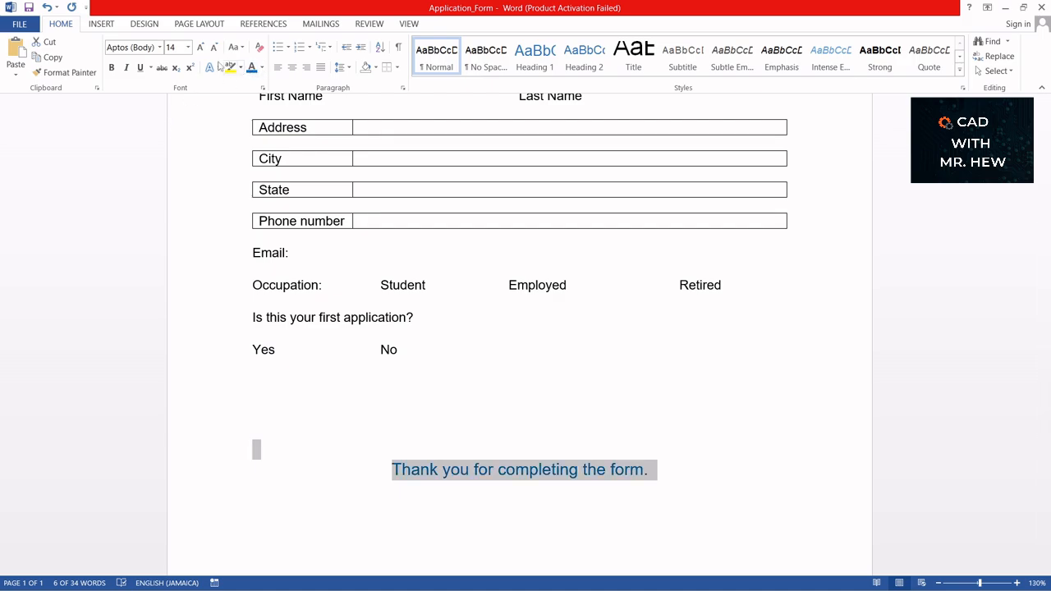
{"action": "left_click", "coordinate": [140, 68]}
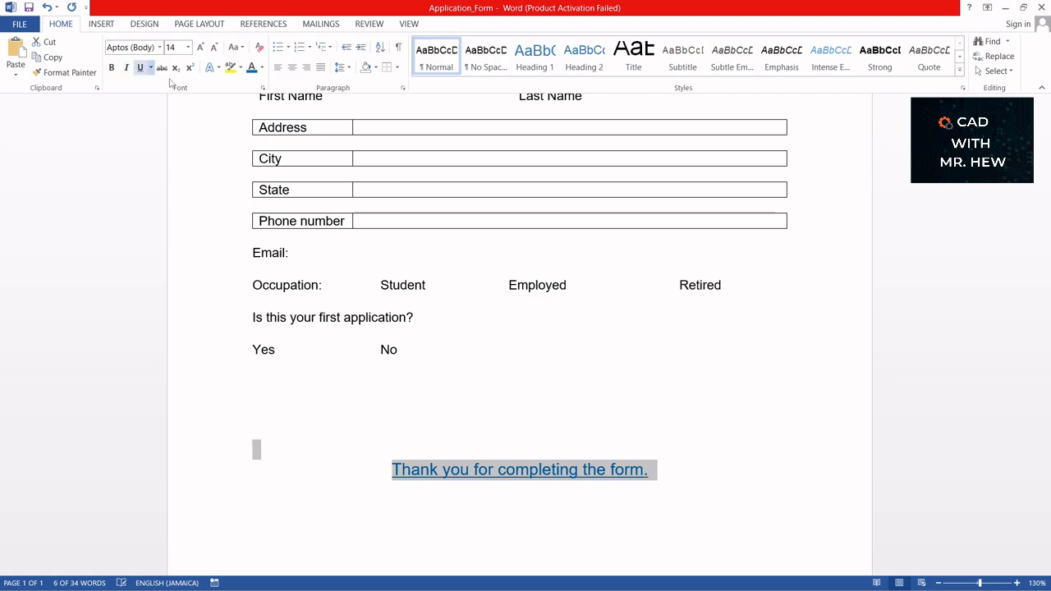
{"action": "left_click", "coordinate": [112, 68]}
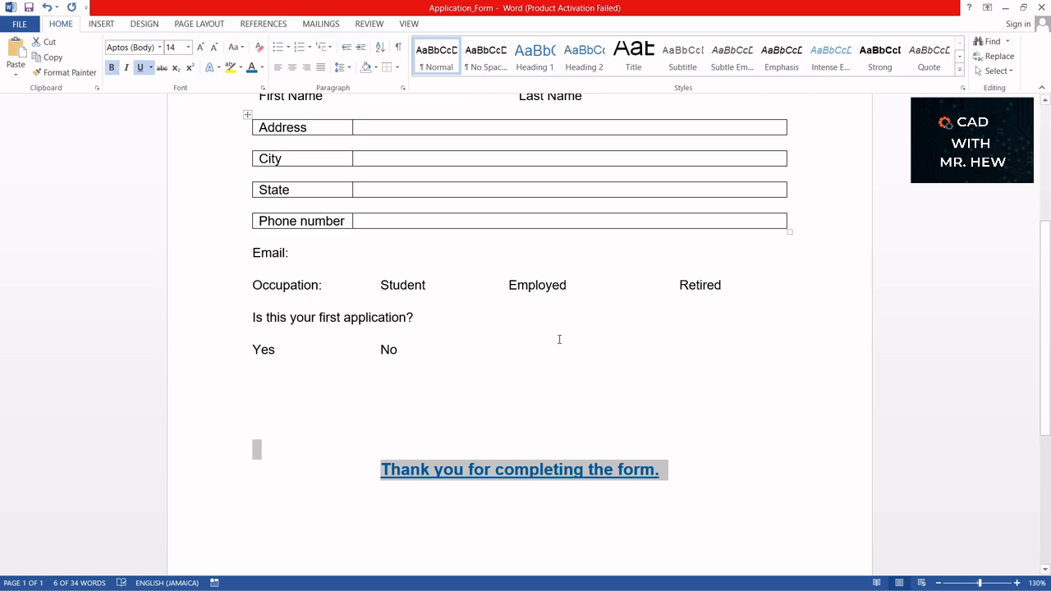
{"action": "scroll", "coordinate": [558, 337], "scroll_direction": "up", "scroll_amount": 5}
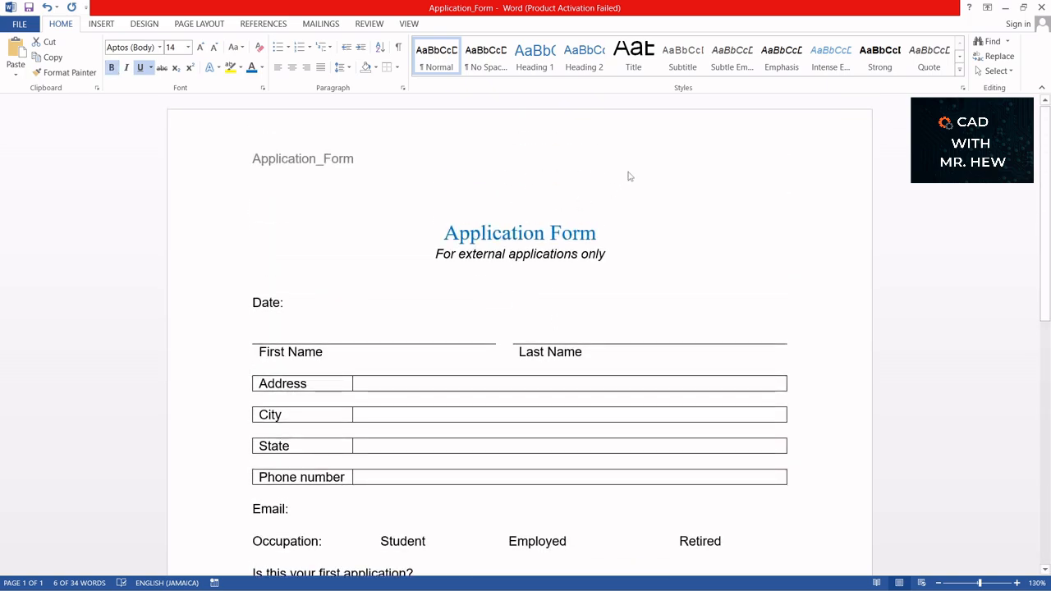
- Bold the 'Application Form' title text
{"action": "left_click_drag", "start_coordinate": [446, 232], "coordinate": [591, 238]}
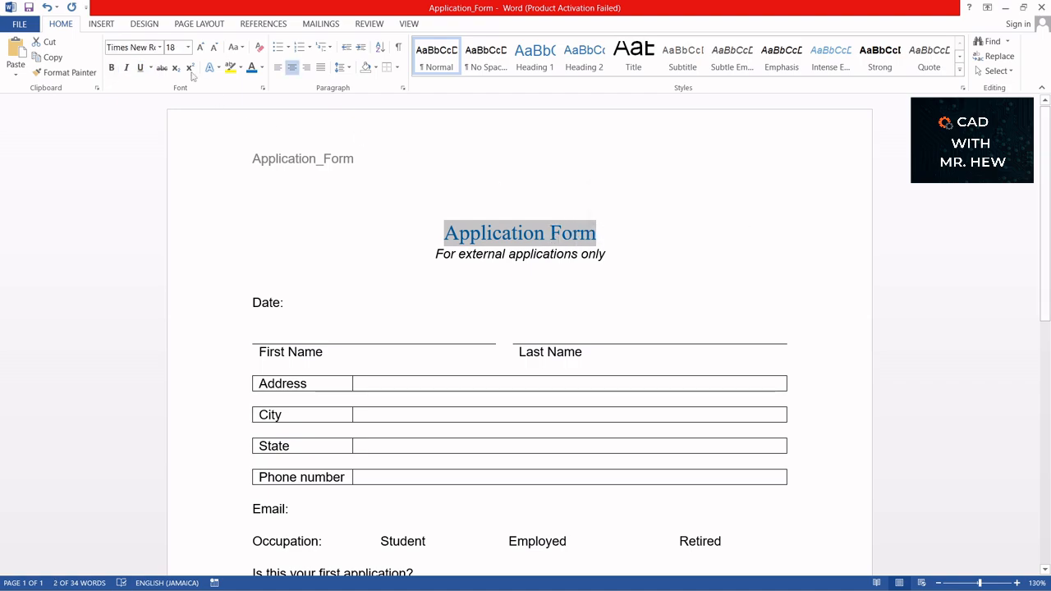
{"action": "left_click", "coordinate": [112, 68]}
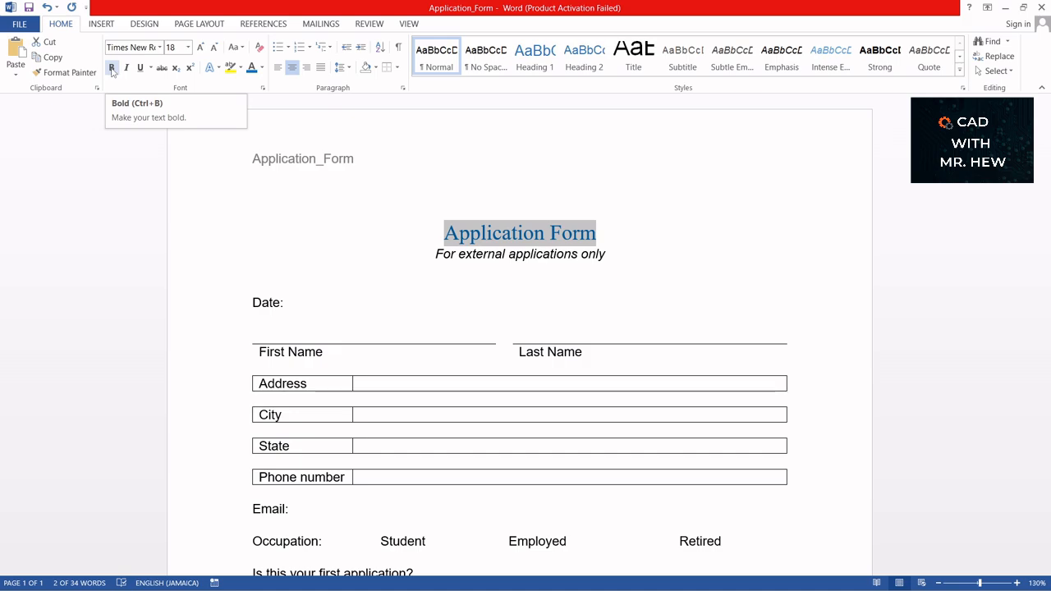
{"action": "left_click", "coordinate": [687, 254]}
{"action": "scroll", "coordinate": [685, 251], "scroll_direction": "down", "scroll_amount": 3}
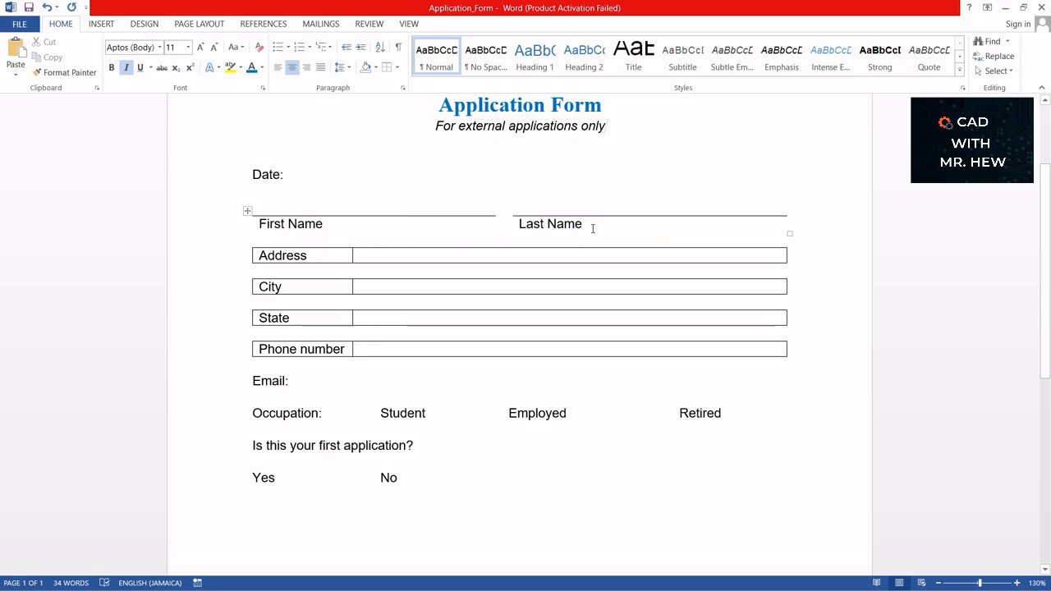
- Insert blank lines after 'Last Name' and before Occupation and the first-application question
{"action": "left_click", "coordinate": [592, 229]}
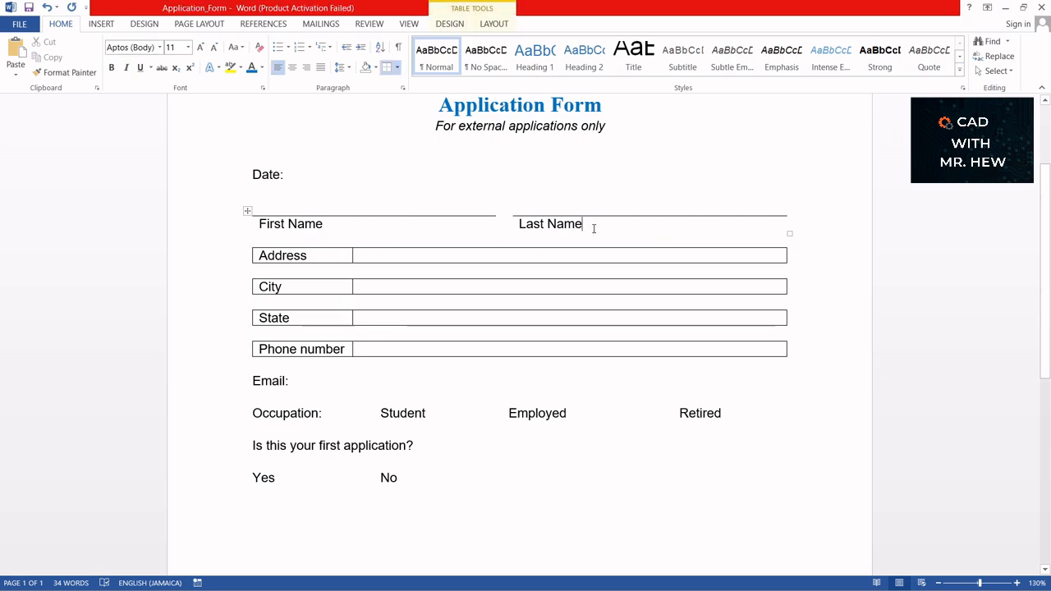
{"action": "key", "text": "Return"}
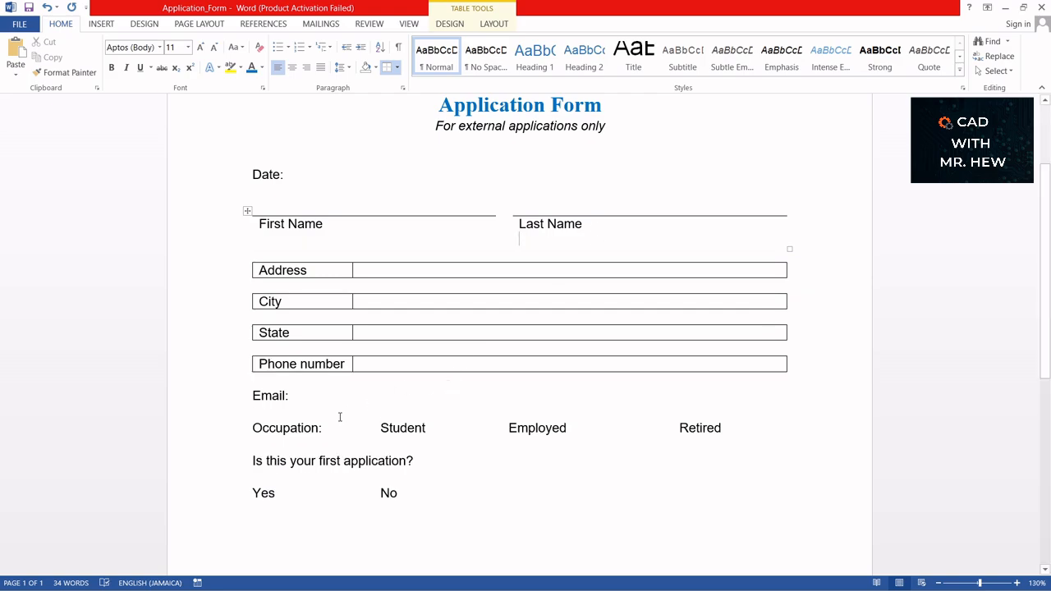
{"action": "scroll", "coordinate": [345, 410], "scroll_direction": "down", "scroll_amount": 2}
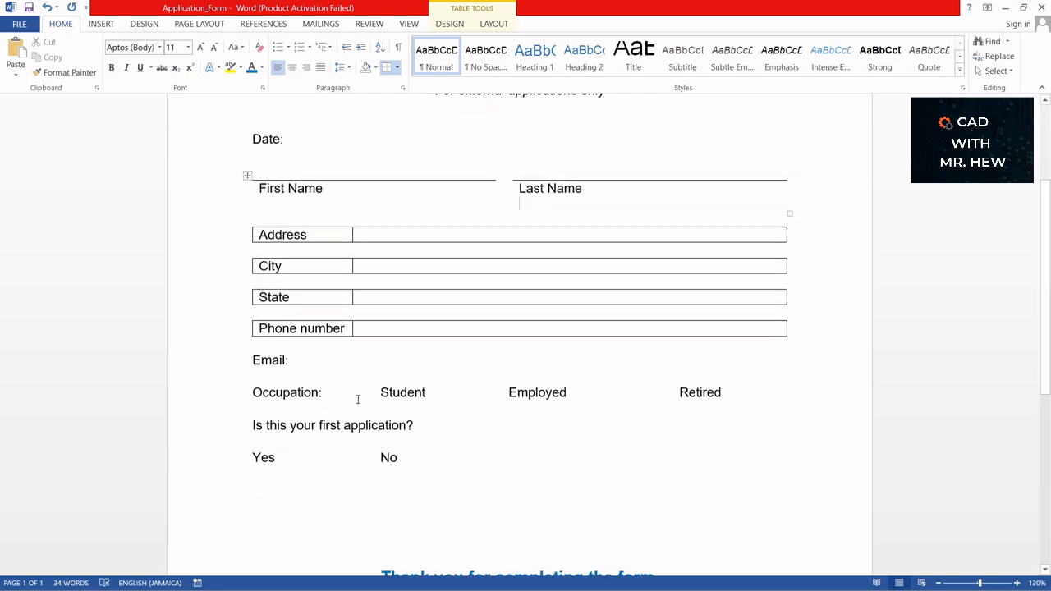
{"action": "left_click", "coordinate": [250, 369]}
{"action": "key", "text": "Return"}
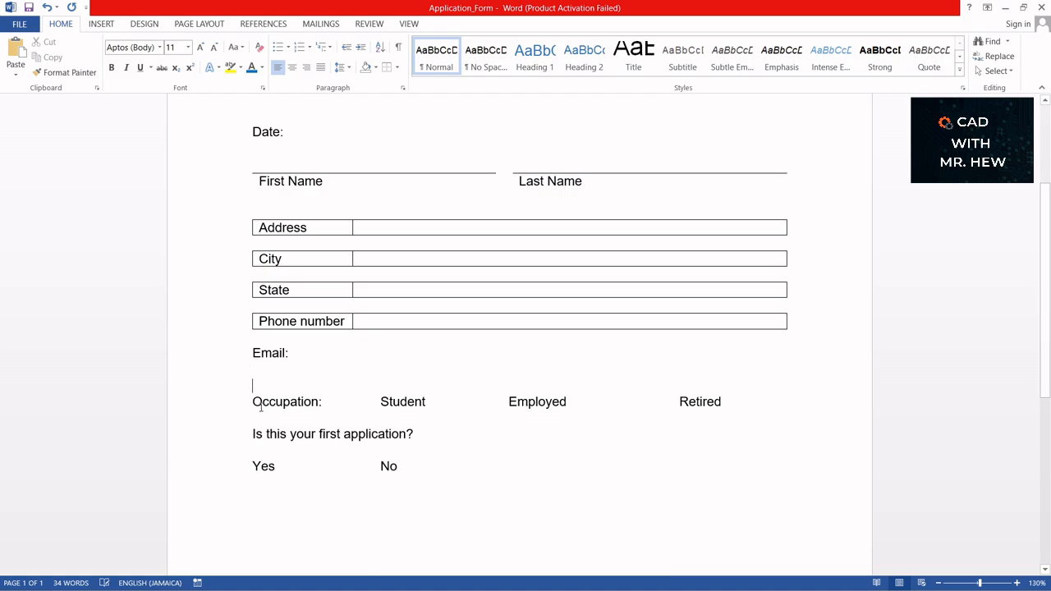
{"action": "left_click", "coordinate": [263, 433]}
{"action": "key", "text": "Return"}
{"action": "scroll", "coordinate": [382, 424], "scroll_direction": "down", "scroll_amount": 2}
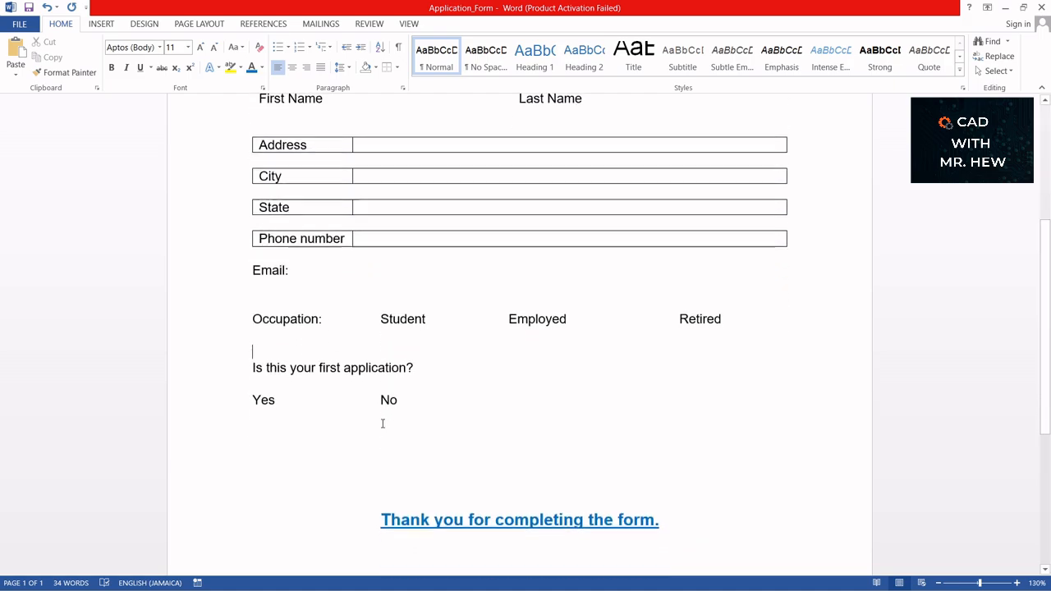
{"action": "scroll", "coordinate": [382, 424], "scroll_direction": "down", "scroll_amount": 2}
{"action": "scroll", "coordinate": [382, 424], "scroll_direction": "up", "scroll_amount": 7}
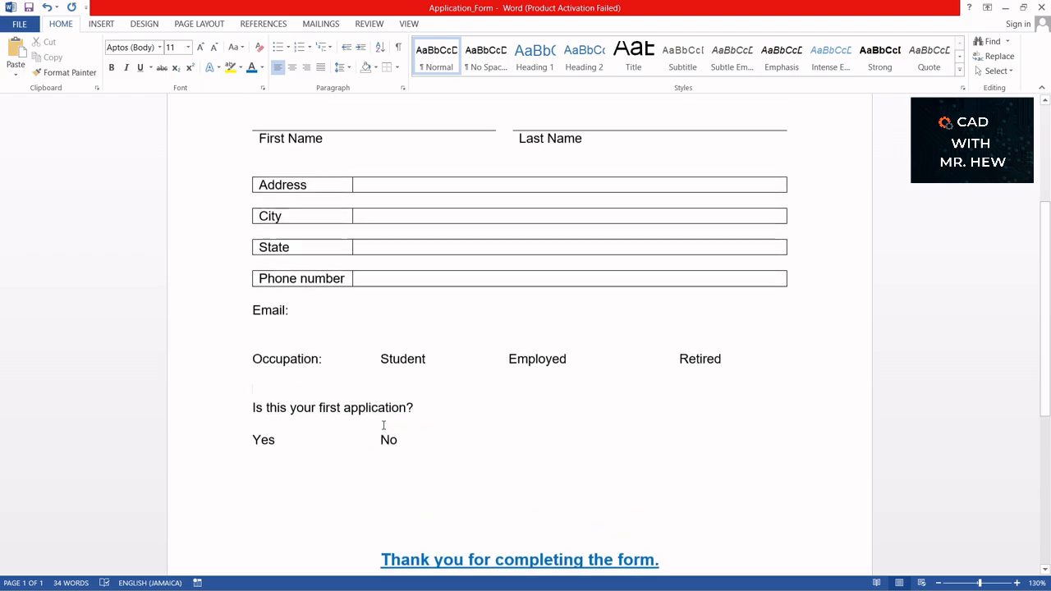
{"action": "scroll", "coordinate": [383, 424], "scroll_direction": "down", "scroll_amount": 5}
{"action": "scroll", "coordinate": [384, 424], "scroll_direction": "up", "scroll_amount": 3}
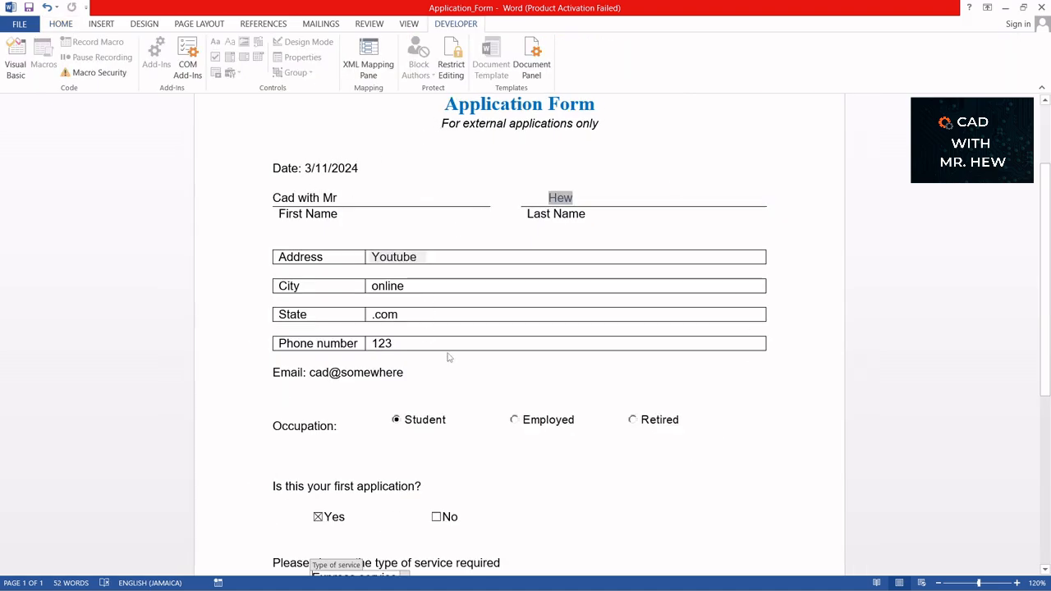
- Scroll through the filled-in form down to the Express service drop-down
{"action": "scroll", "coordinate": [448, 356], "scroll_direction": "down", "scroll_amount": 2}
{"action": "scroll", "coordinate": [448, 357], "scroll_direction": "down", "scroll_amount": 1}
{"action": "scroll", "coordinate": [448, 357], "scroll_direction": "up", "scroll_amount": 3}
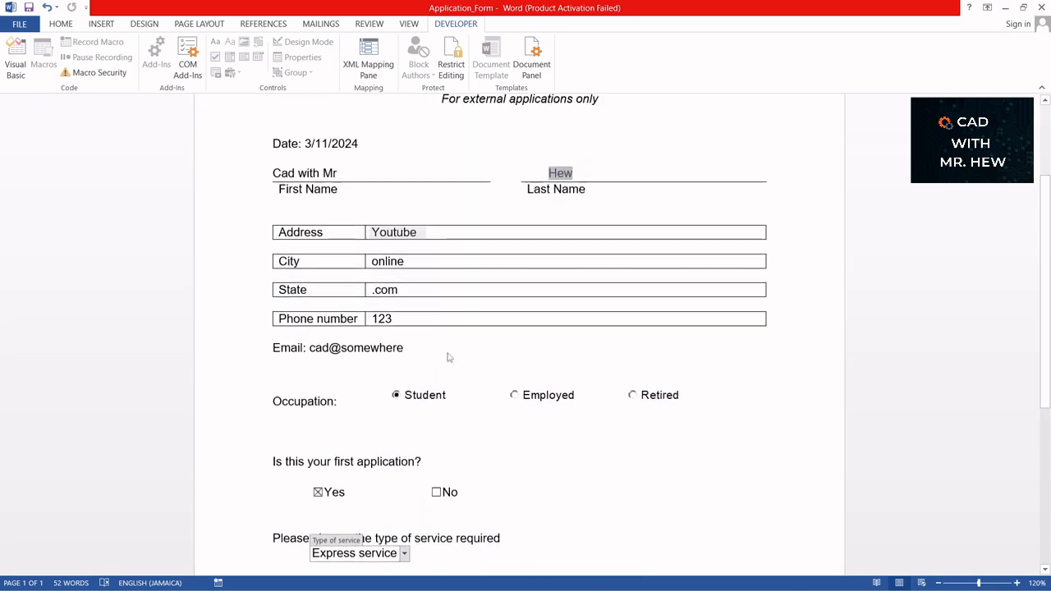